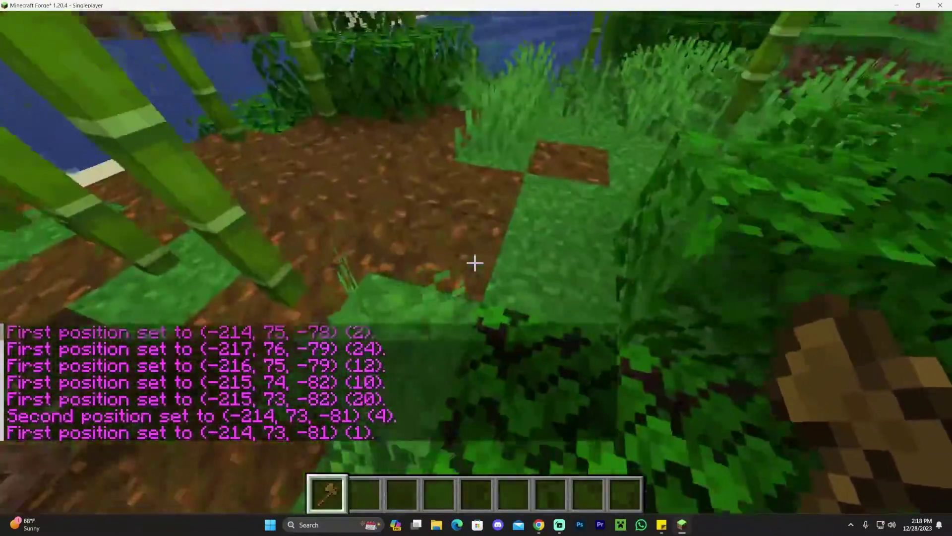
- Mark the second WorldEdit selection position on the ground with the wooden axe and toggle the camera perspective
{"action": "right_click", "coordinate": [474, 263]}
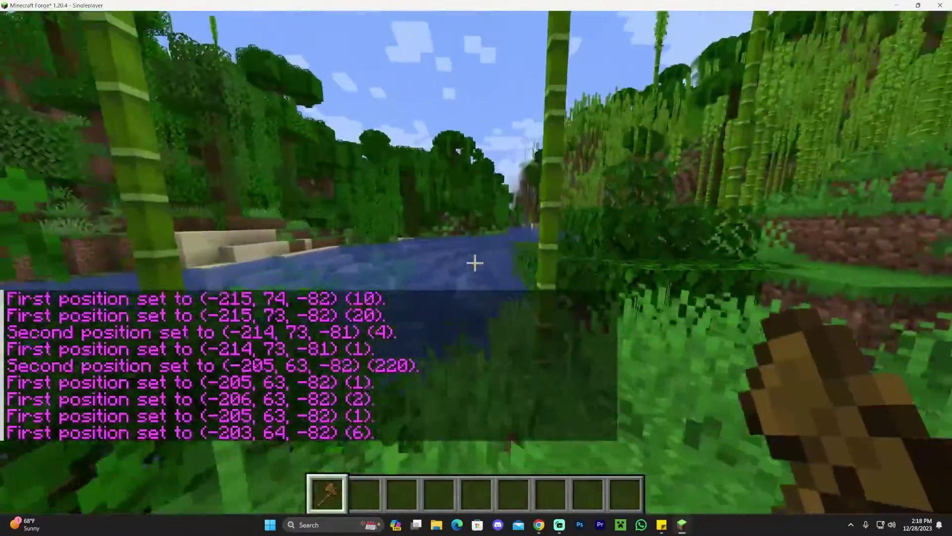
{"action": "key", "text": "F5"}
{"action": "key", "text": "F5"}
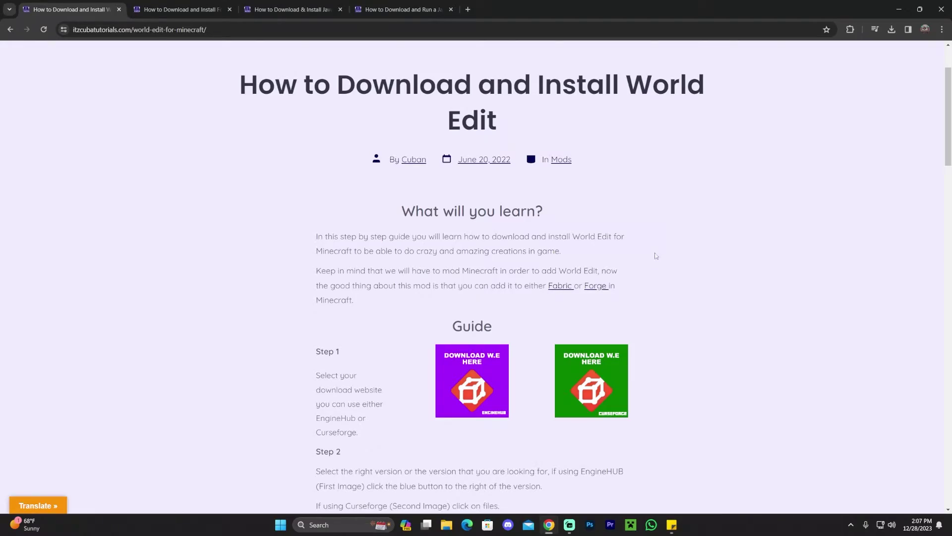
- Examine the World Edit installation guide for its EngineHub and CurseForge download options and file selection steps
{"action": "scroll", "coordinate": [683, 197], "scroll_direction": "up", "scroll_amount": 2}
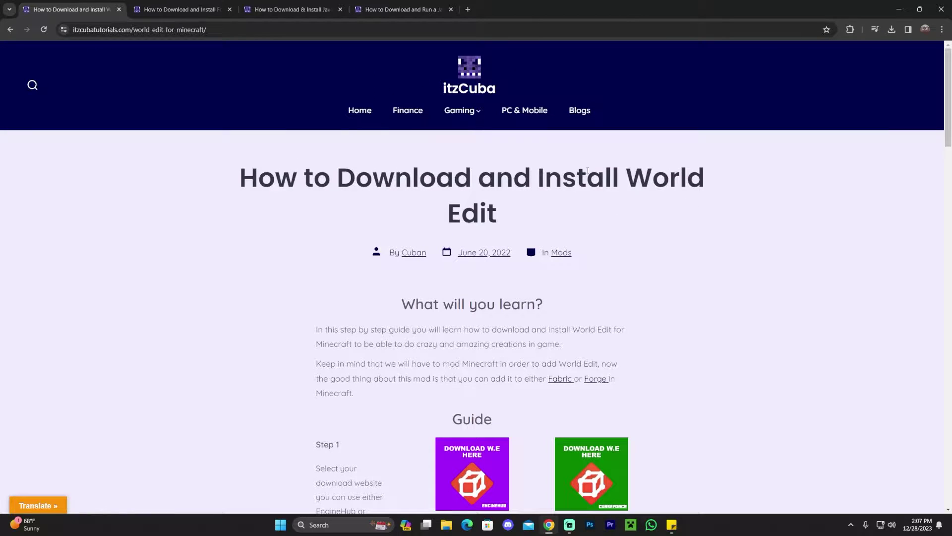
{"action": "scroll", "coordinate": [432, 222], "scroll_direction": "down", "scroll_amount": 13}
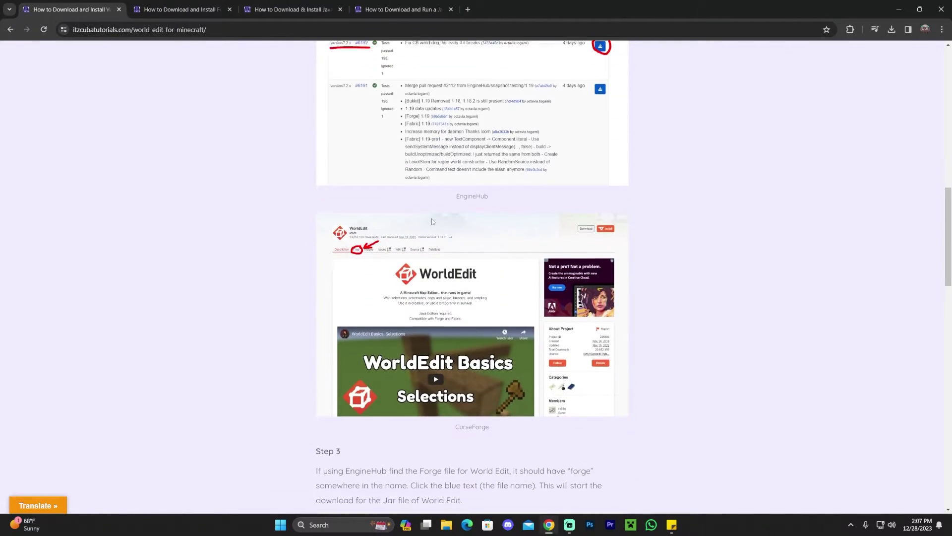
{"action": "scroll", "coordinate": [431, 222], "scroll_direction": "down", "scroll_amount": 12}
{"action": "scroll", "coordinate": [601, 220], "scroll_direction": "up", "scroll_amount": 10}
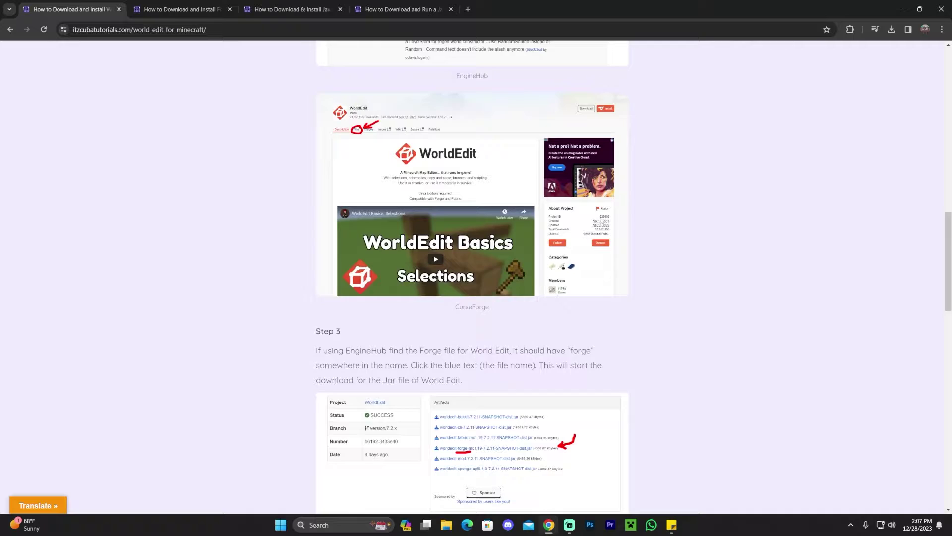
{"action": "scroll", "coordinate": [601, 221], "scroll_direction": "up", "scroll_amount": 12}
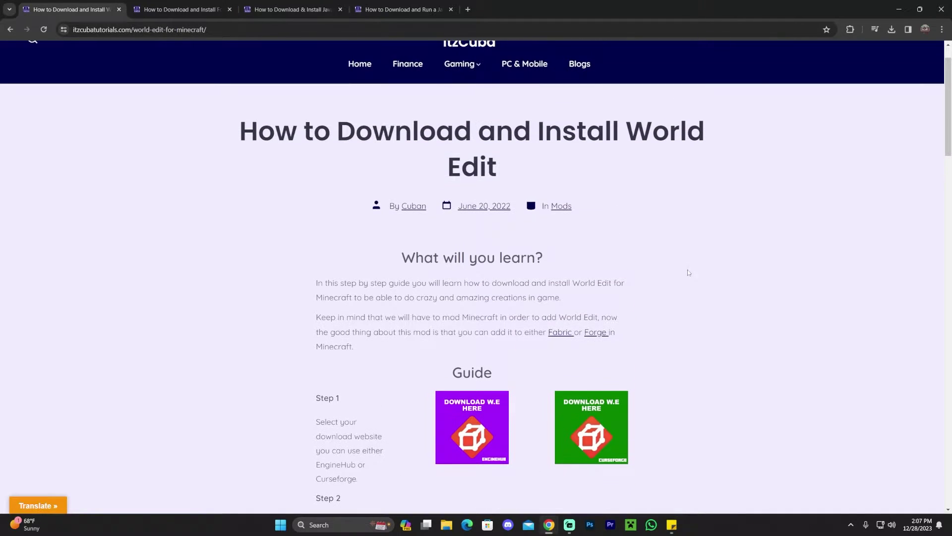
{"action": "scroll", "coordinate": [665, 265], "scroll_direction": "down", "scroll_amount": 2}
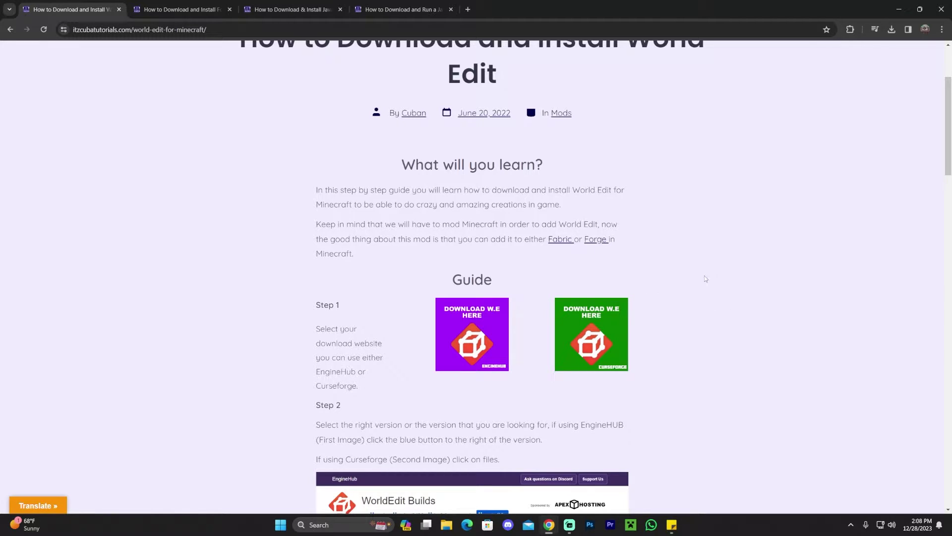
{"action": "scroll", "coordinate": [679, 212], "scroll_direction": "up", "scroll_amount": 1}
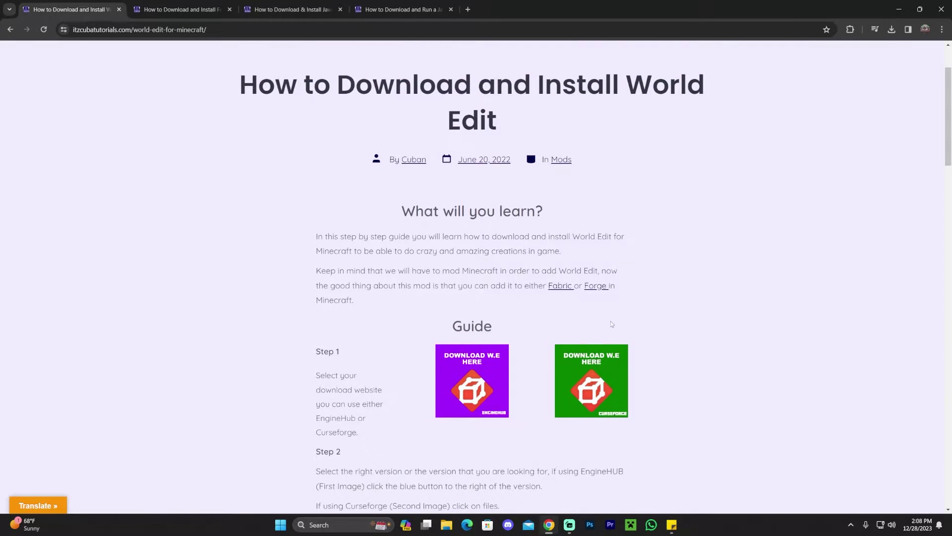
{"action": "scroll", "coordinate": [685, 286], "scroll_direction": "down", "scroll_amount": 2}
{"action": "scroll", "coordinate": [295, 203], "scroll_direction": "up", "scroll_amount": 2}
{"action": "scroll", "coordinate": [548, 202], "scroll_direction": "up", "scroll_amount": 2}
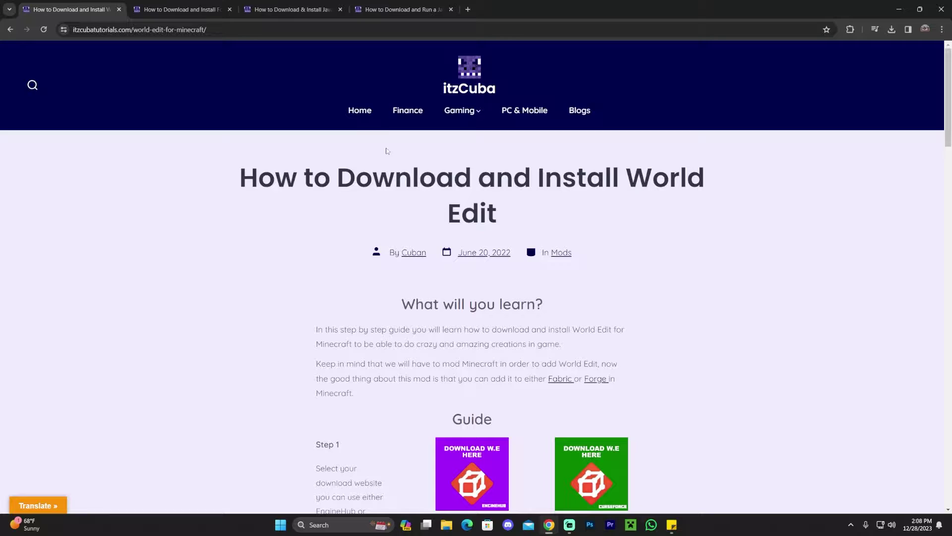
- Open the WorldEdit page on CurseForge from Step 1 of the guide and show its list of files
{"action": "scroll", "coordinate": [512, 144], "scroll_direction": "down", "scroll_amount": 3}
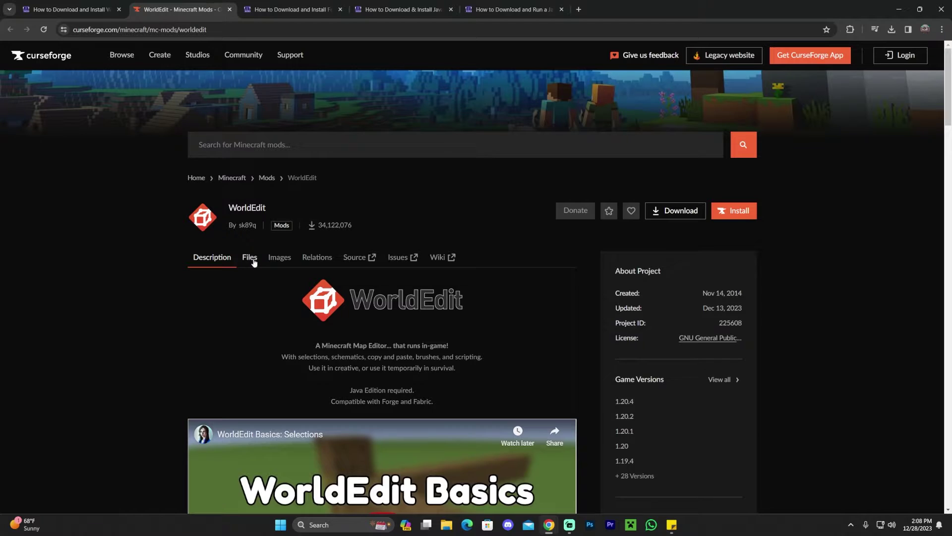
{"action": "left_click", "coordinate": [250, 257]}
{"action": "scroll", "coordinate": [435, 218], "scroll_direction": "down", "scroll_amount": 3}
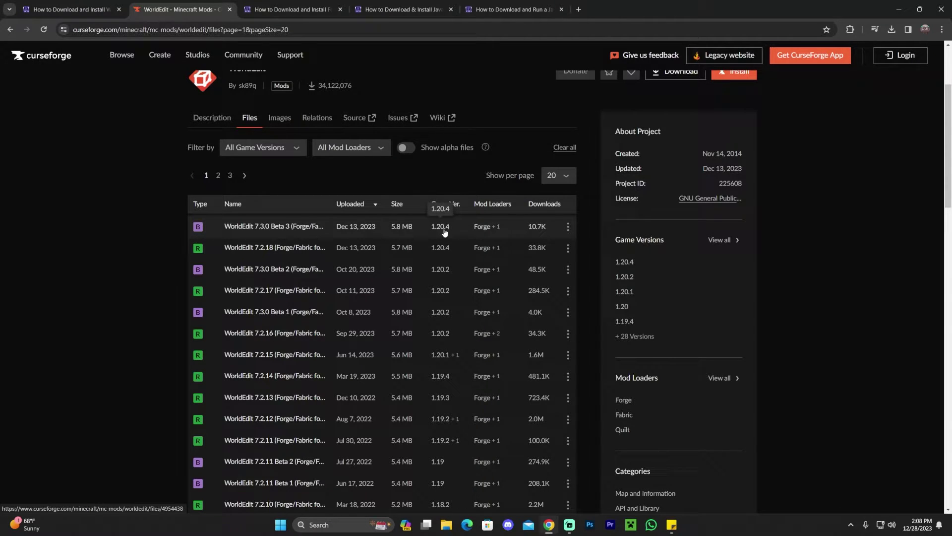
- Download the WorldEdit 7.3.0 Beta 3 file for game version 1.20.4, saving worldedit-mod-7.3.0-beta-03-dist.jar in the Downloads folder
{"action": "left_click", "coordinate": [568, 227]}
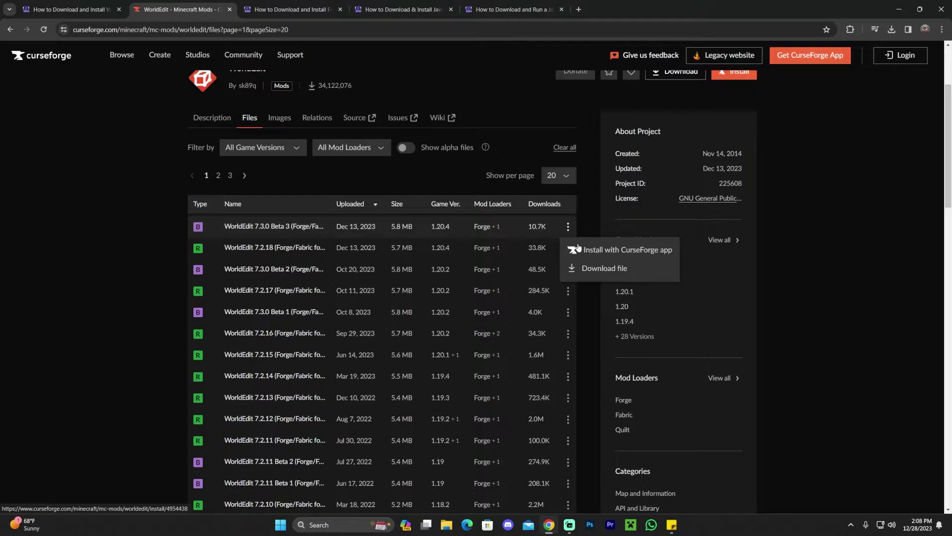
{"action": "left_click", "coordinate": [610, 271]}
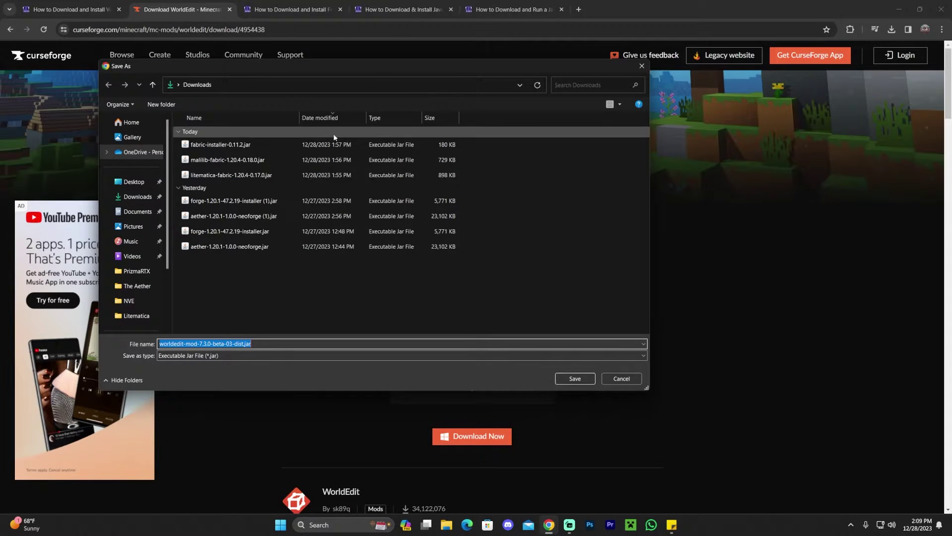
{"action": "left_click_drag", "start_coordinate": [408, 70], "coordinate": [465, 91]}
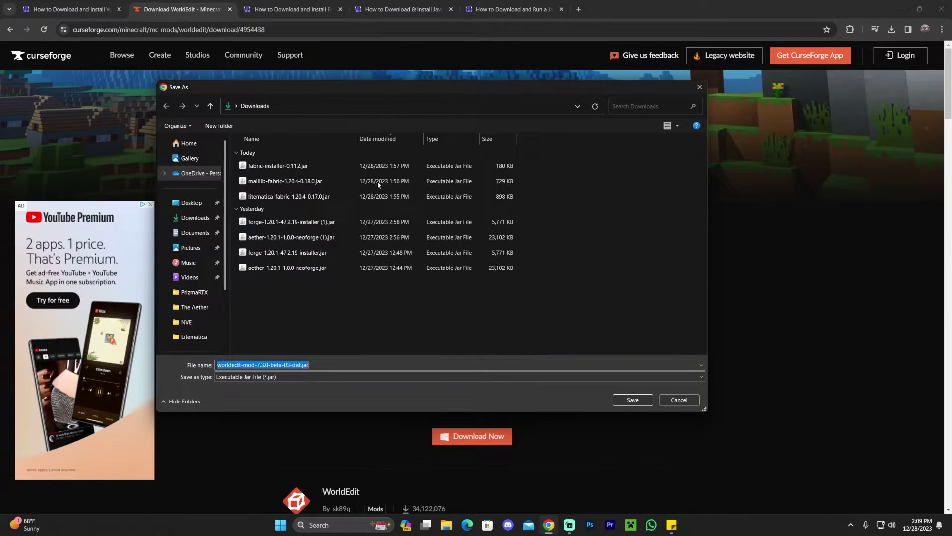
{"action": "left_click", "coordinate": [633, 399]}
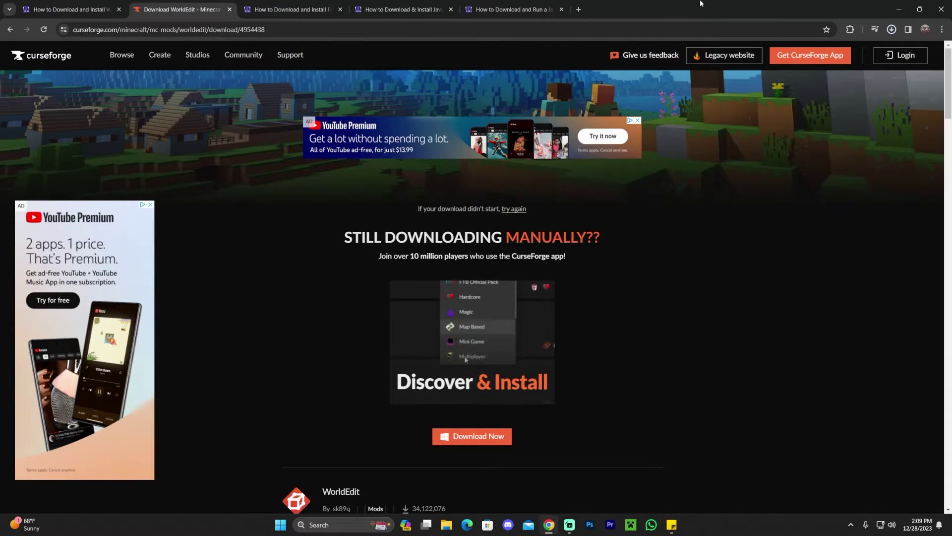
- Shrink the browser window and place the downloaded worldedit-mod-7.3.0-beta-03-dist.jar on the desktop from the recent downloads
{"action": "left_click", "coordinate": [920, 9]}
{"action": "left_click", "coordinate": [852, 56]}
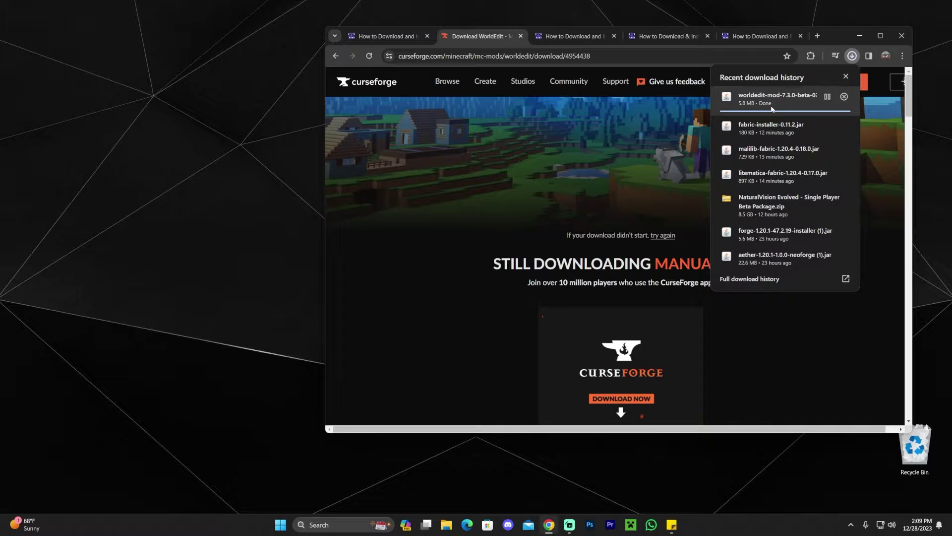
{"action": "left_click", "coordinate": [853, 56]}
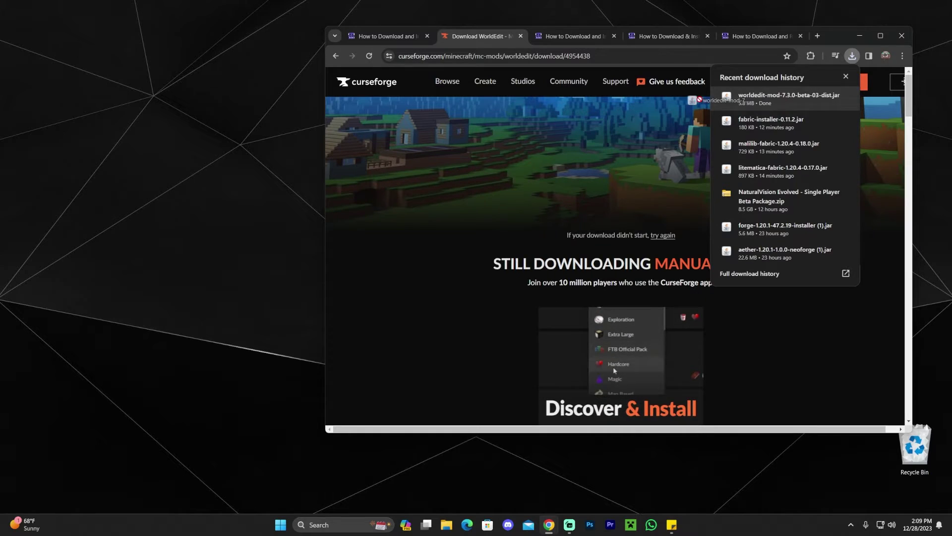
{"action": "left_click_drag", "start_coordinate": [783, 102], "coordinate": [96, 182]}
{"action": "left_click_drag", "start_coordinate": [211, 99], "coordinate": [96, 159]}
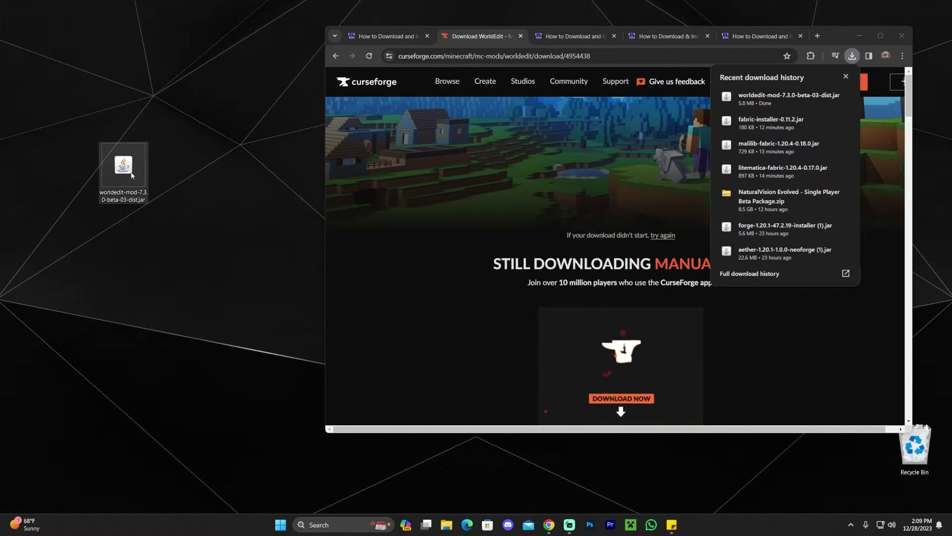
{"action": "left_click", "coordinate": [224, 162]}
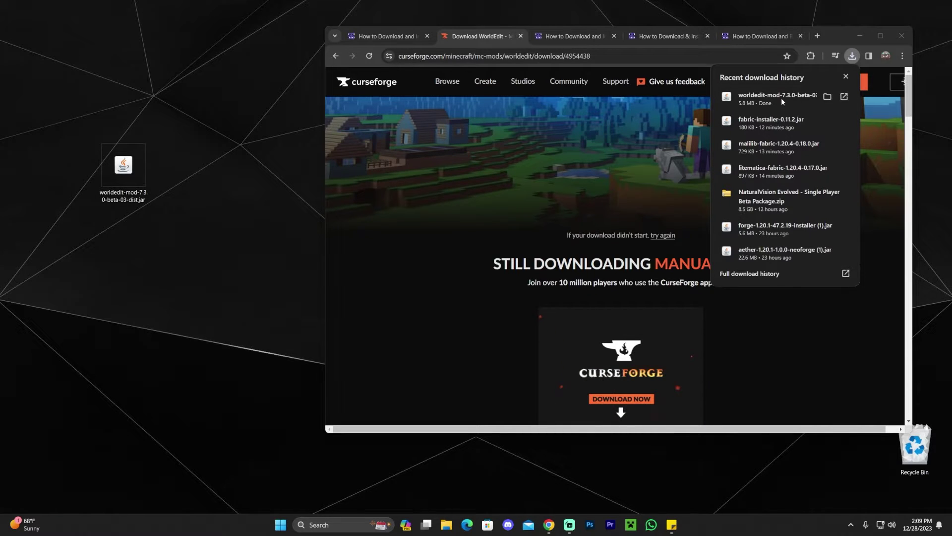
{"action": "left_click", "coordinate": [275, 142]}
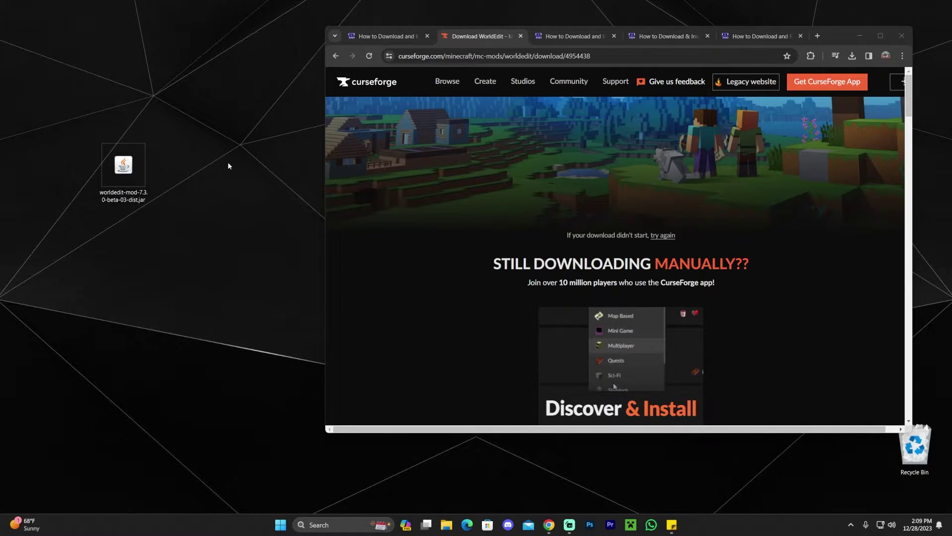
{"action": "left_click_drag", "start_coordinate": [210, 122], "coordinate": [88, 201]}
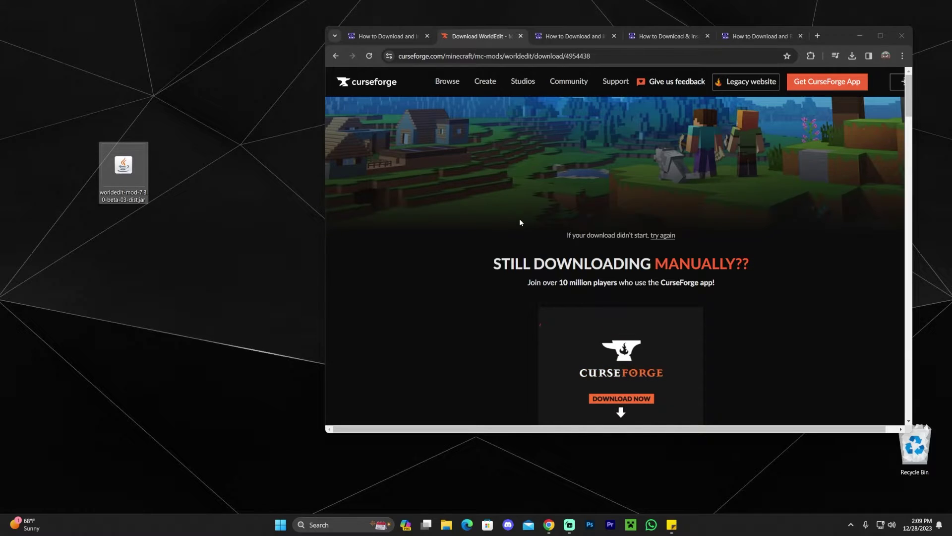
{"action": "left_click_drag", "start_coordinate": [252, 125], "coordinate": [208, 170]}
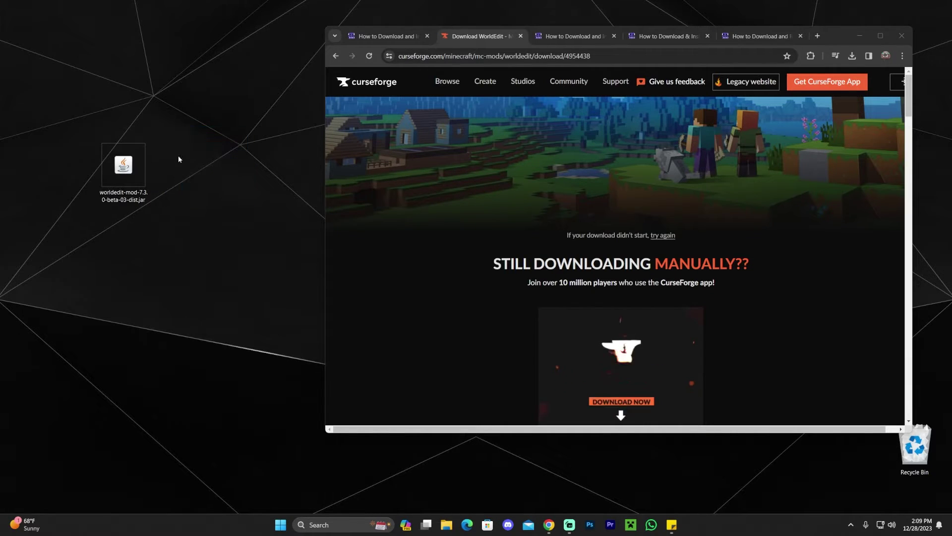
{"action": "right_click", "coordinate": [200, 123]}
{"action": "left_click", "coordinate": [297, 154]}
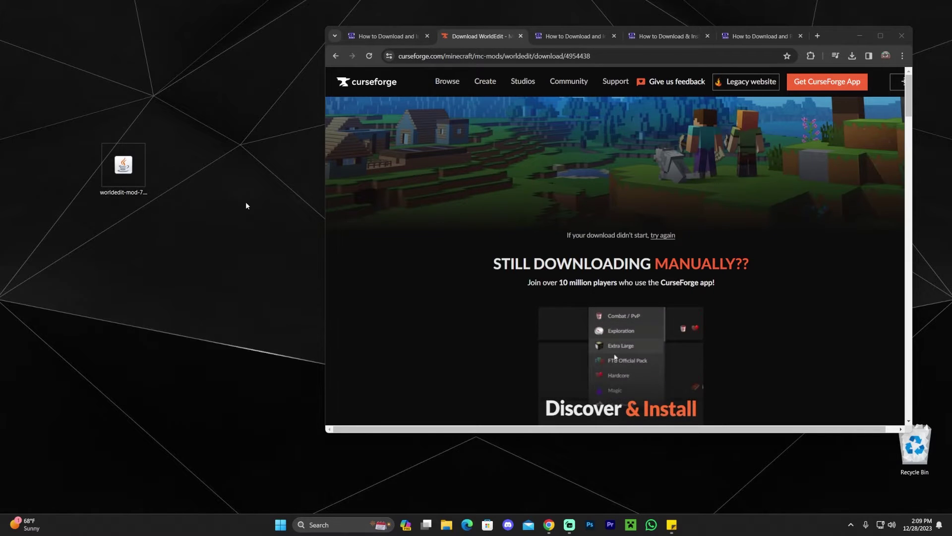
{"action": "left_click_drag", "start_coordinate": [198, 123], "coordinate": [130, 168]}
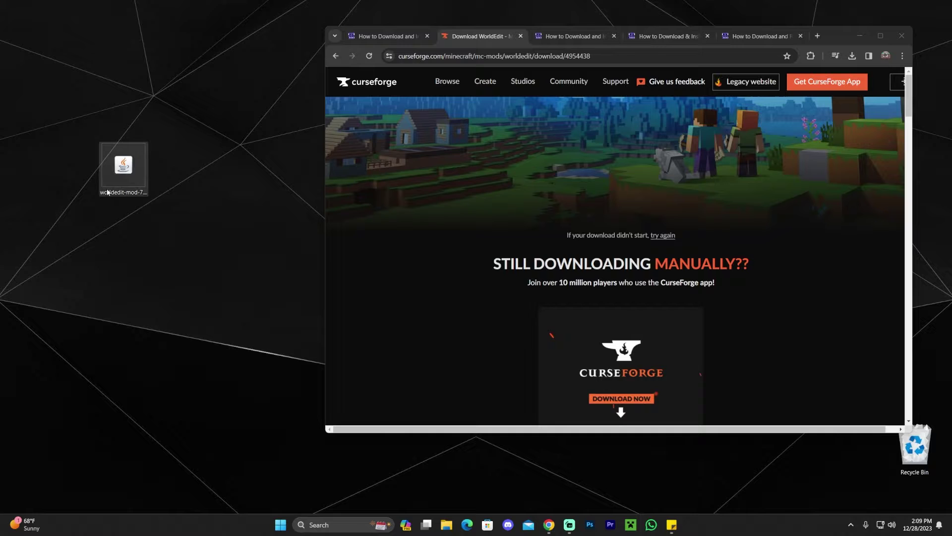
{"action": "left_click", "coordinate": [248, 146]}
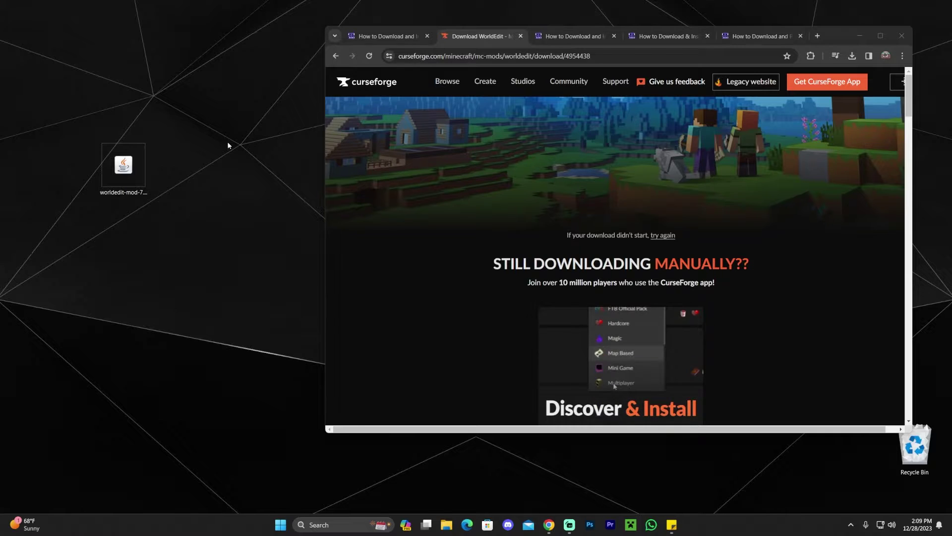
- Close the World Edit guide and CurseForge pages and maximize the browser on the Forge installation guide
{"action": "left_click", "coordinate": [428, 35]}
{"action": "middle_click", "coordinate": [427, 36]}
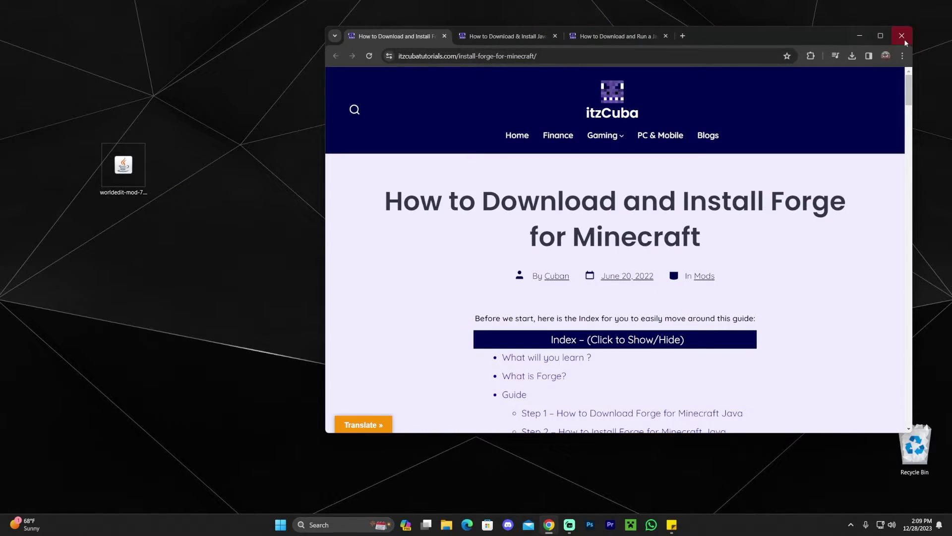
{"action": "key", "text": "super+Up"}
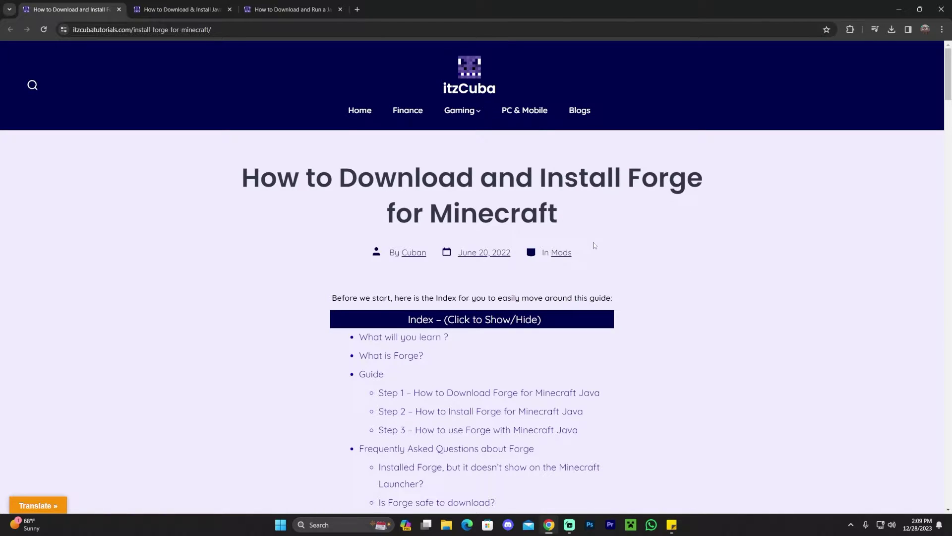
- Look over the Forge installation guide's title and index, and collapse the index
{"action": "left_click_drag", "start_coordinate": [218, 171], "coordinate": [605, 217]}
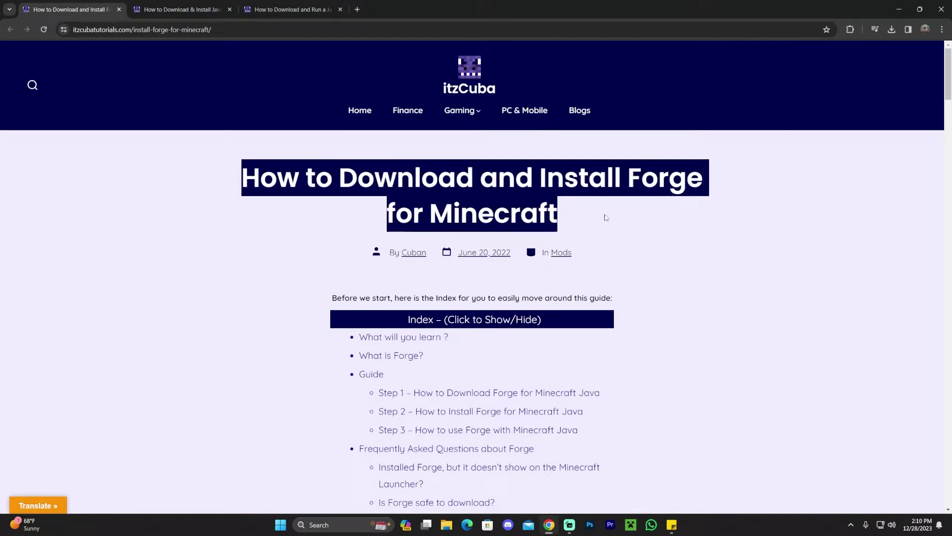
{"action": "left_click", "coordinate": [509, 181]}
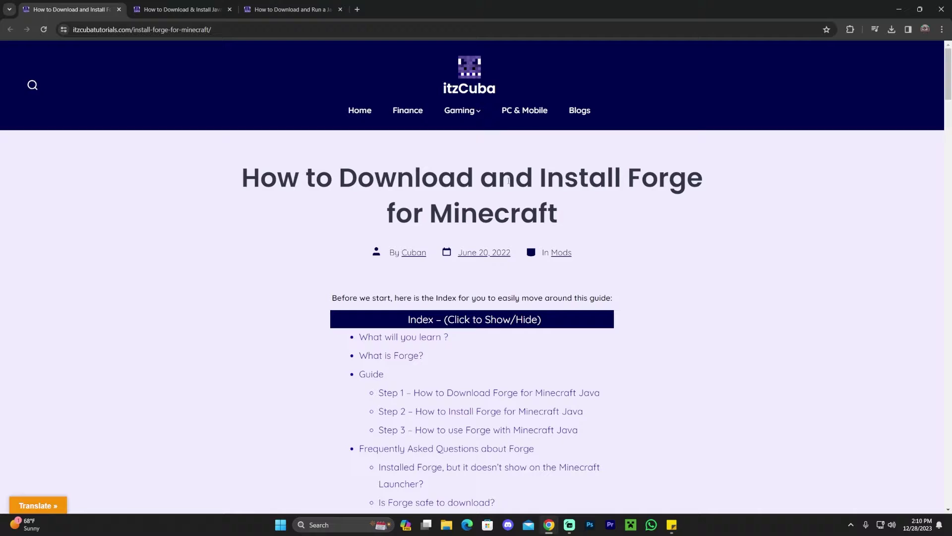
{"action": "scroll", "coordinate": [347, 245], "scroll_direction": "down", "scroll_amount": 9}
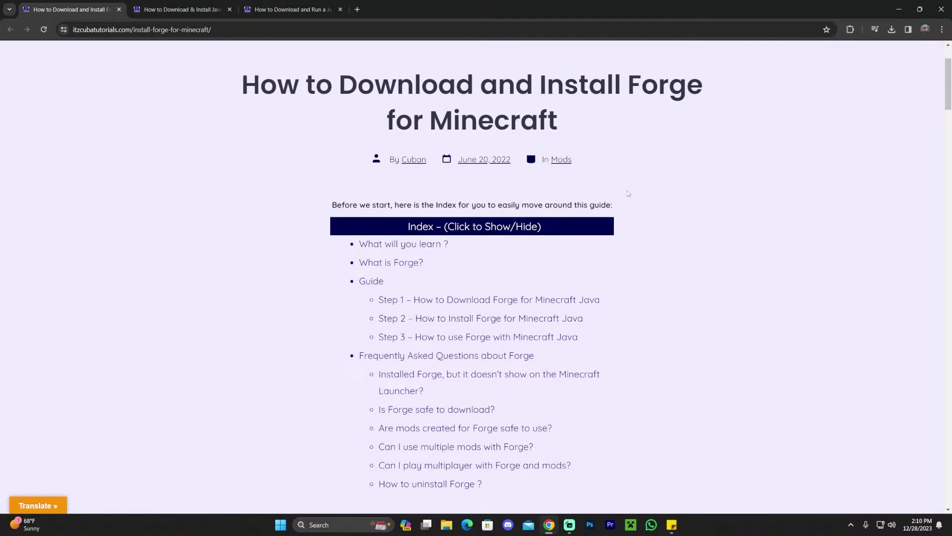
{"action": "scroll", "coordinate": [591, 194], "scroll_direction": "up", "scroll_amount": 5}
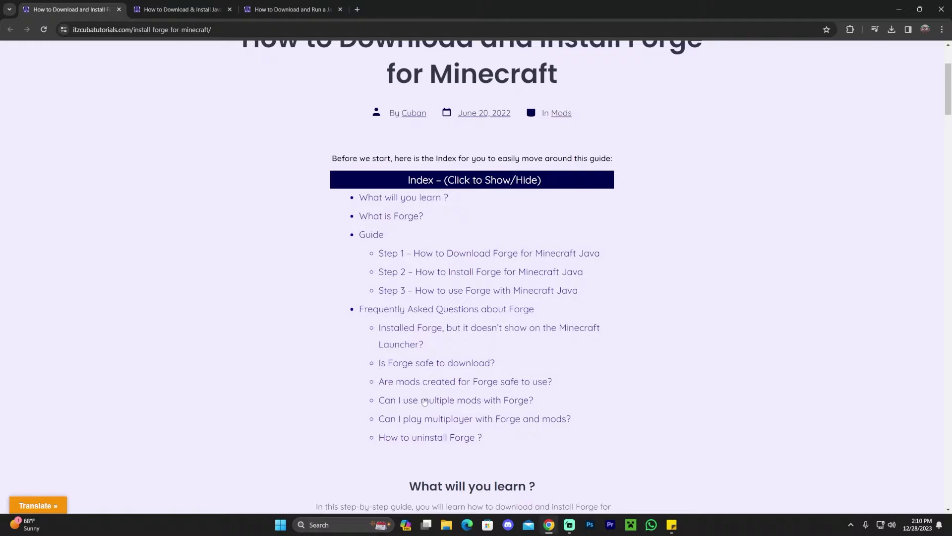
{"action": "left_click", "coordinate": [505, 184]}
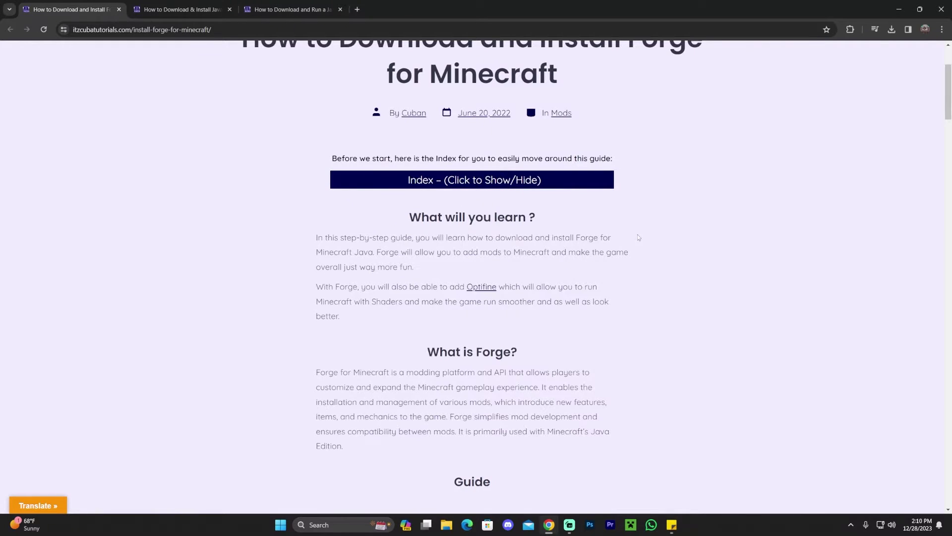
- Open the Forge download site from Step 1 of the Forge installation guide
{"action": "scroll", "coordinate": [638, 238], "scroll_direction": "down", "scroll_amount": 5}
{"action": "scroll", "coordinate": [670, 166], "scroll_direction": "up", "scroll_amount": 7}
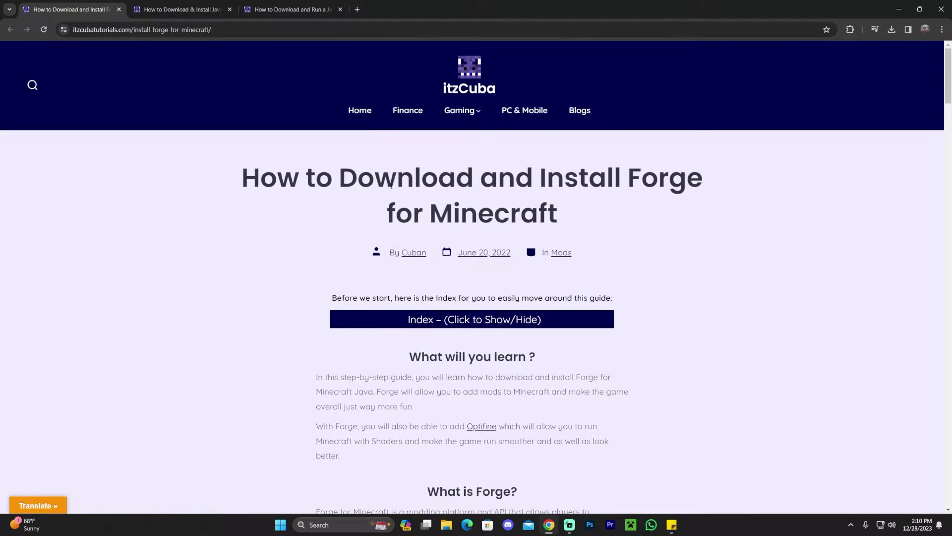
{"action": "scroll", "coordinate": [391, 186], "scroll_direction": "down", "scroll_amount": 3}
{"action": "scroll", "coordinate": [596, 174], "scroll_direction": "up", "scroll_amount": 2}
{"action": "scroll", "coordinate": [623, 167], "scroll_direction": "down", "scroll_amount": 5}
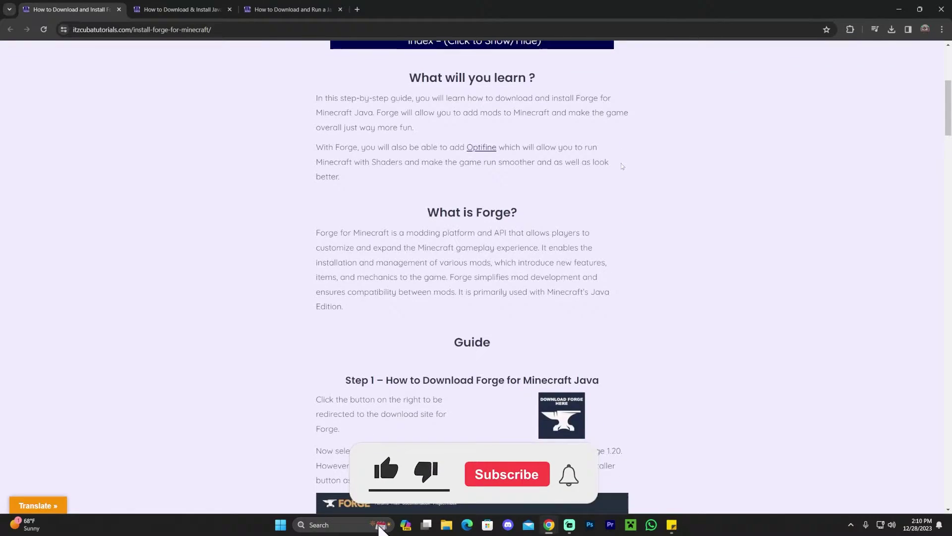
{"action": "scroll", "coordinate": [624, 169], "scroll_direction": "down", "scroll_amount": 3}
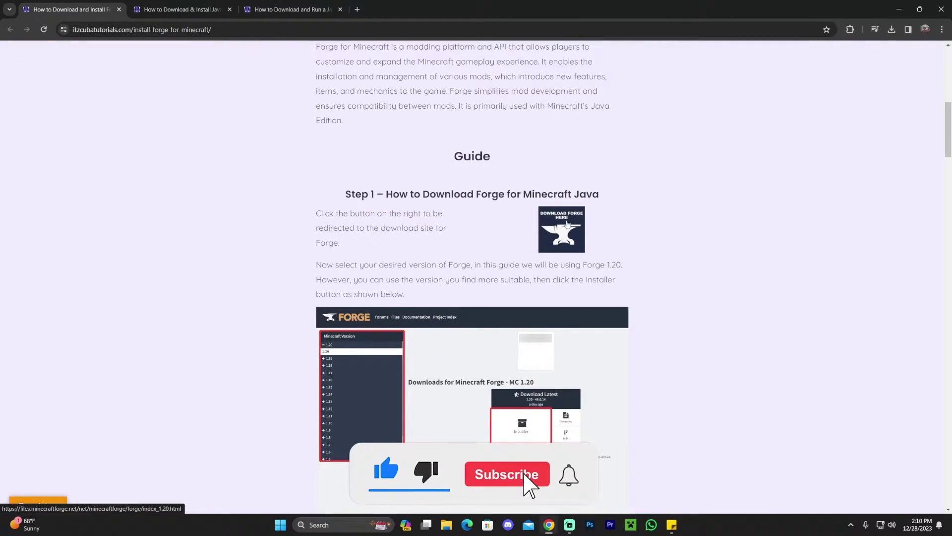
{"action": "left_click", "coordinate": [567, 223]}
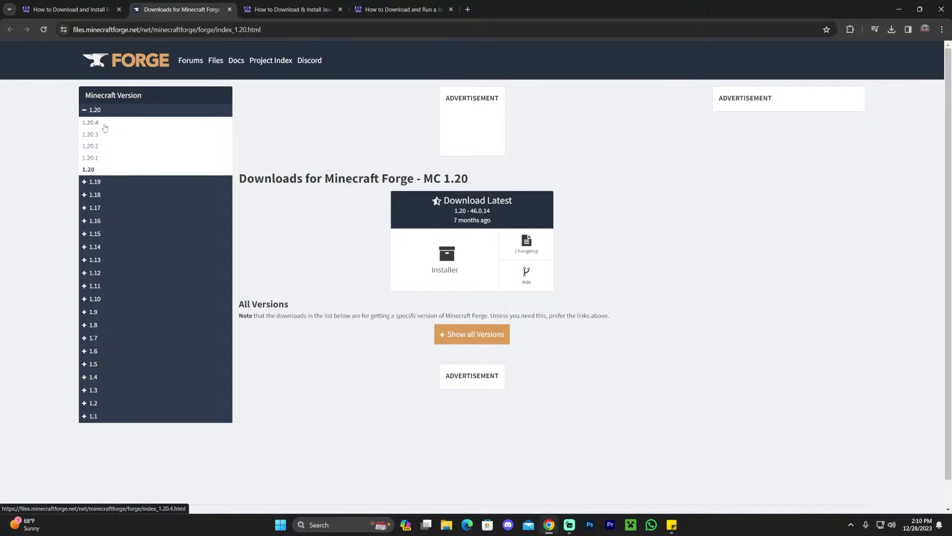
- Download the Forge installer for Minecraft 1.20.4, saving forge-1.20.4-49.0.12-installer.jar in the Downloads folder
{"action": "left_click", "coordinate": [90, 124]}
{"action": "left_click_drag", "start_coordinate": [100, 124], "coordinate": [81, 124]}
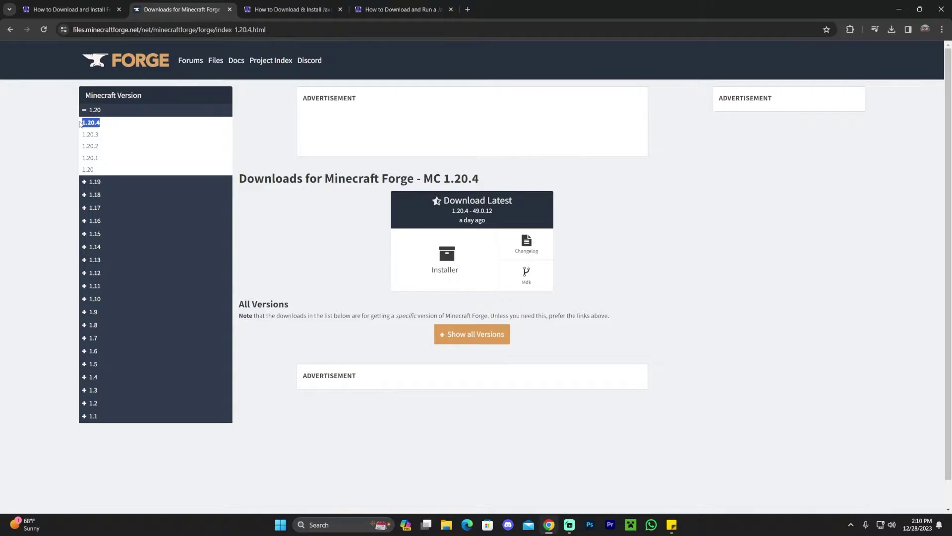
{"action": "left_click", "coordinate": [266, 171]}
{"action": "left_click_drag", "start_coordinate": [485, 185], "coordinate": [443, 185]}
{"action": "left_click", "coordinate": [444, 184]}
{"action": "left_click", "coordinate": [471, 265]}
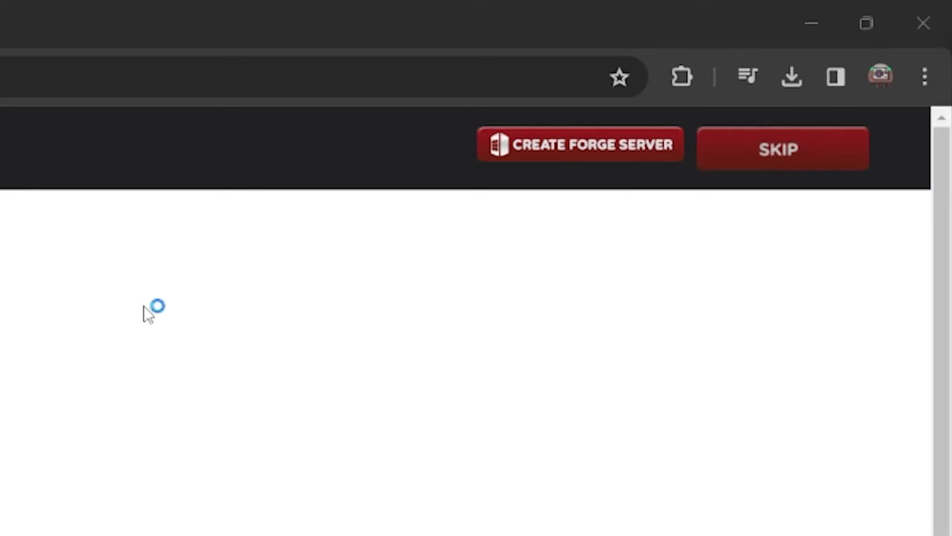
{"action": "left_click", "coordinate": [637, 401]}
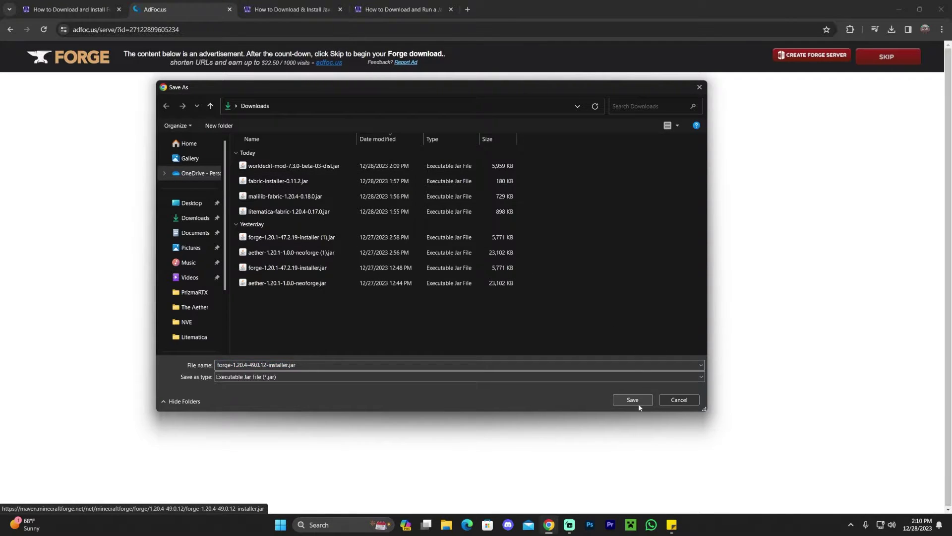
- Place the downloaded forge-1.20.4-49.0.12-installer.jar on the desktop near the WorldEdit file from the recent downloads and minimize the browser
{"action": "key", "text": "super+Down"}
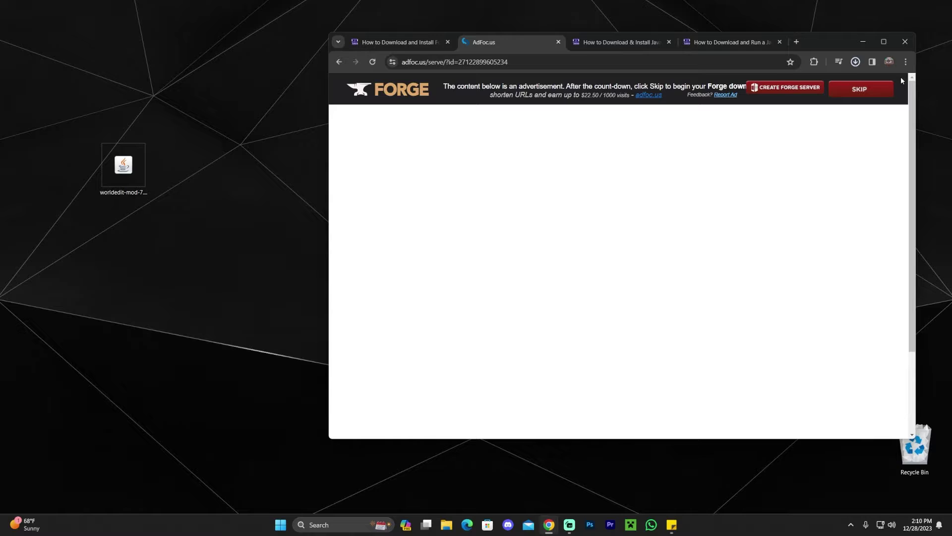
{"action": "left_click", "coordinate": [856, 63]}
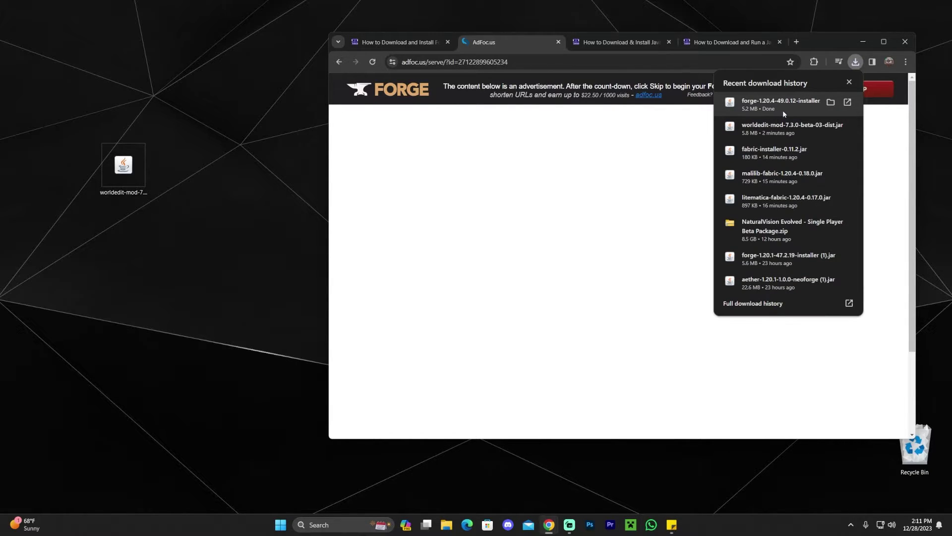
{"action": "left_click_drag", "start_coordinate": [782, 110], "coordinate": [155, 234]}
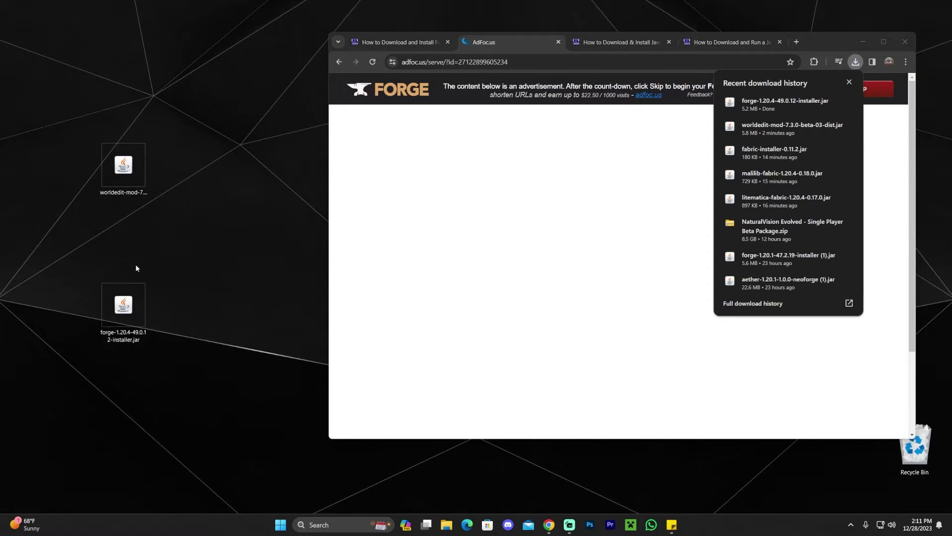
{"action": "left_click_drag", "start_coordinate": [229, 101], "coordinate": [125, 255]}
{"action": "left_click", "coordinate": [661, 123]}
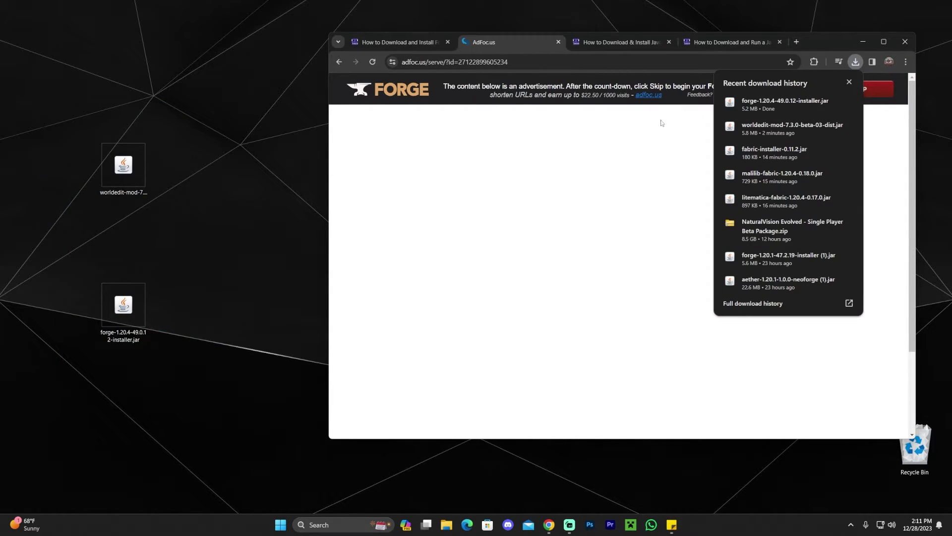
{"action": "left_click", "coordinate": [857, 60]}
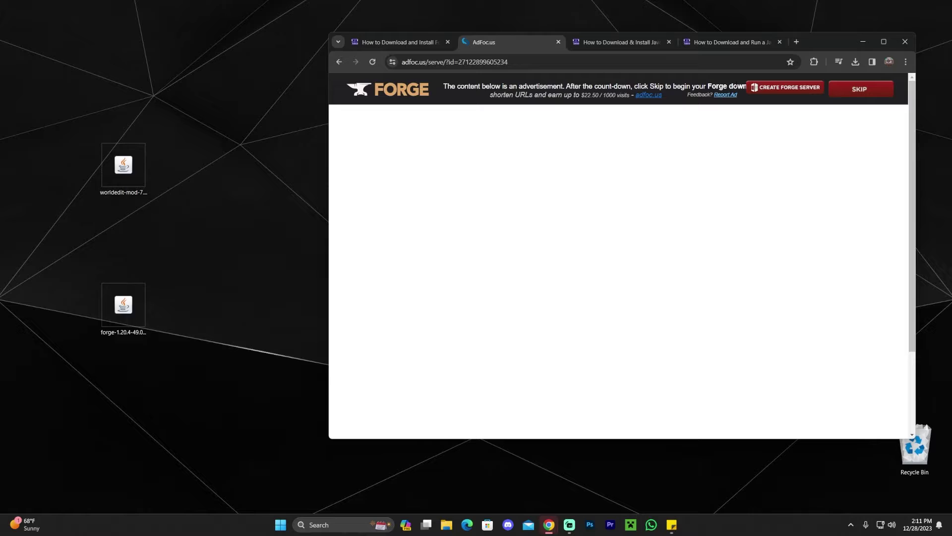
{"action": "left_click_drag", "start_coordinate": [124, 305], "coordinate": [174, 237]}
{"action": "left_click", "coordinate": [868, 41]}
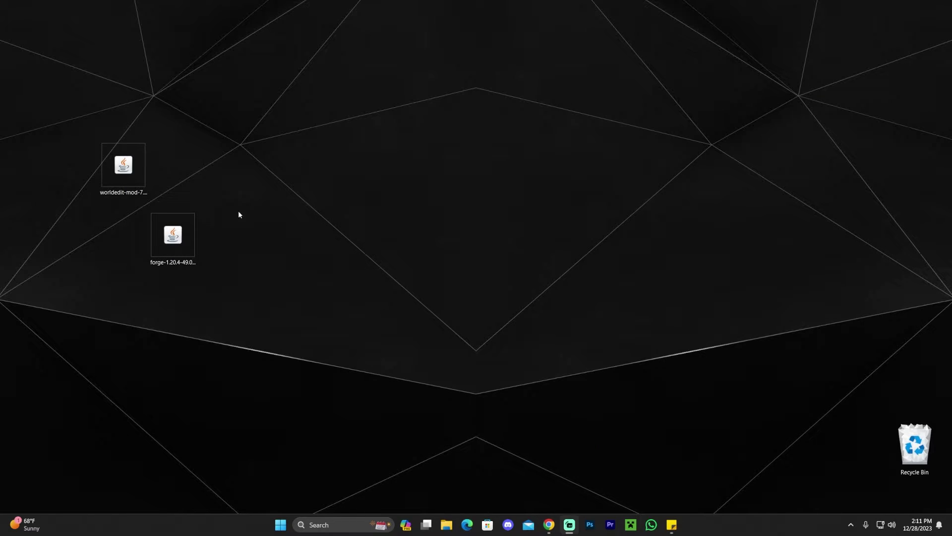
- Move the WorldEdit and Forge jar files to the middle of the desktop, one under the other, and refresh the desktop
{"action": "left_click_drag", "start_coordinate": [285, 327], "coordinate": [68, 145]}
{"action": "left_click_drag", "start_coordinate": [172, 235], "coordinate": [519, 235]}
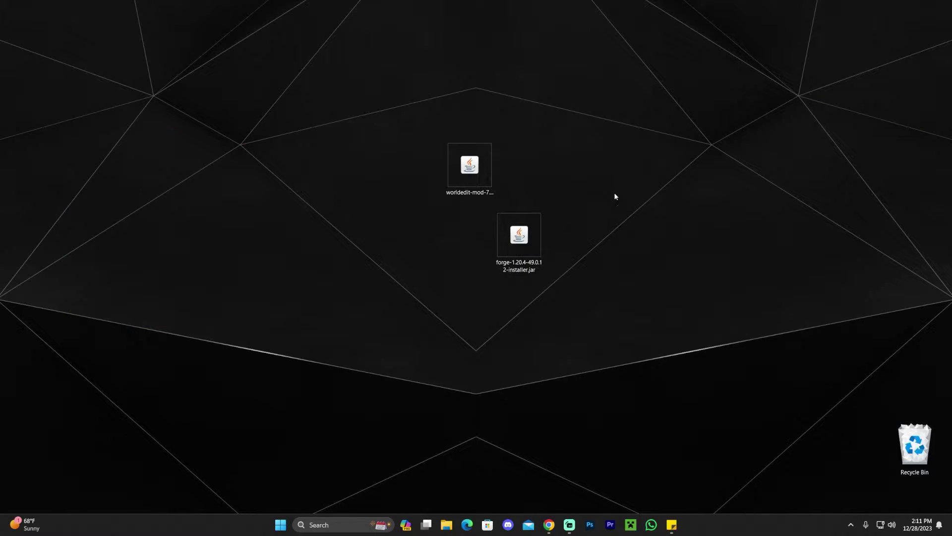
{"action": "right_click", "coordinate": [561, 183]}
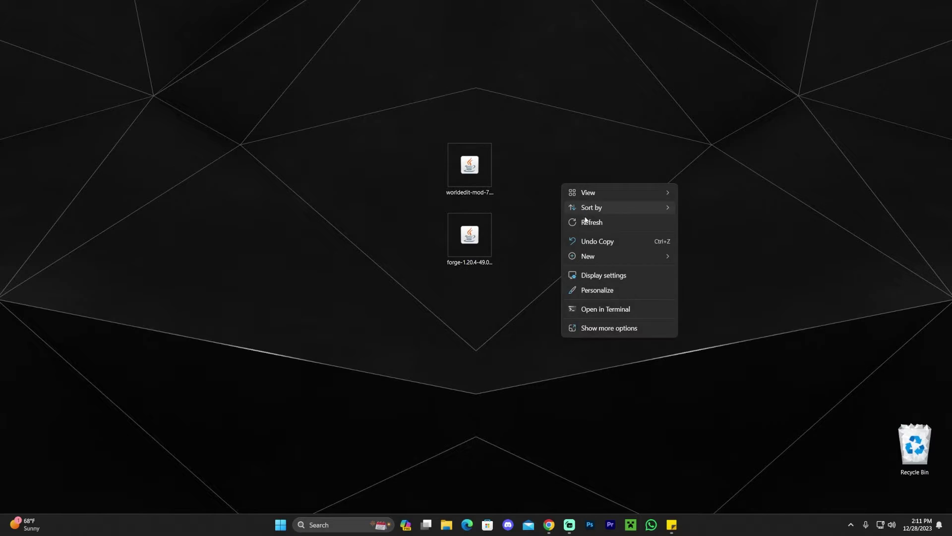
{"action": "left_click", "coordinate": [590, 222]}
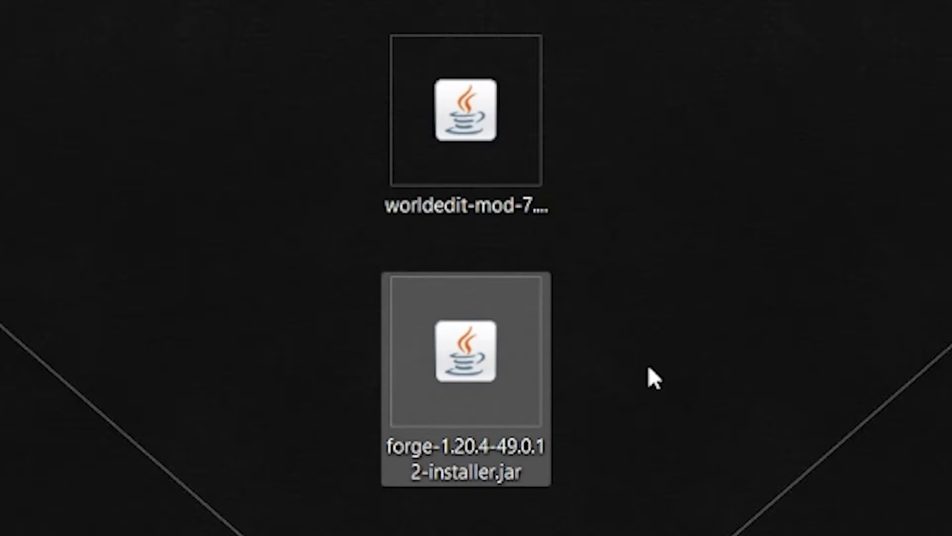
- Move the WorldEdit jar away from the Forge jar on the desktop and run forge-1.20.4-49.0.12-installer.jar
{"action": "left_click", "coordinate": [505, 380]}
{"action": "left_click", "coordinate": [671, 277]}
{"action": "left_click", "coordinate": [466, 124]}
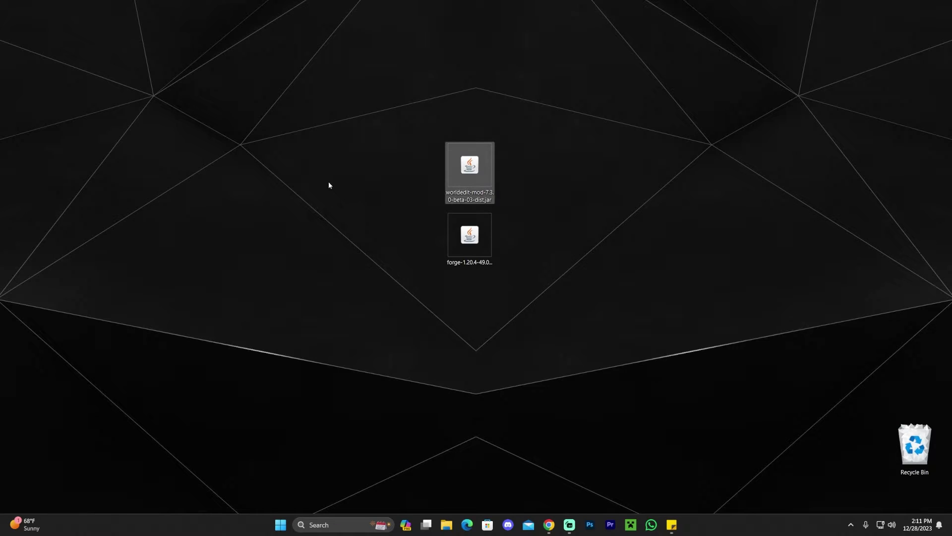
{"action": "left_click_drag", "start_coordinate": [328, 185], "coordinate": [329, 186]}
{"action": "left_click", "coordinate": [468, 237]}
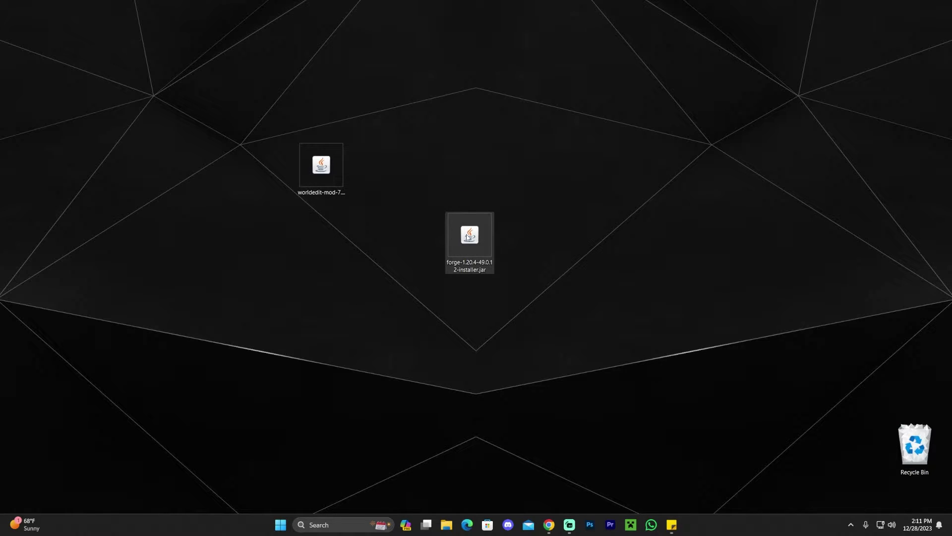
{"action": "double_click", "coordinate": [467, 238]}
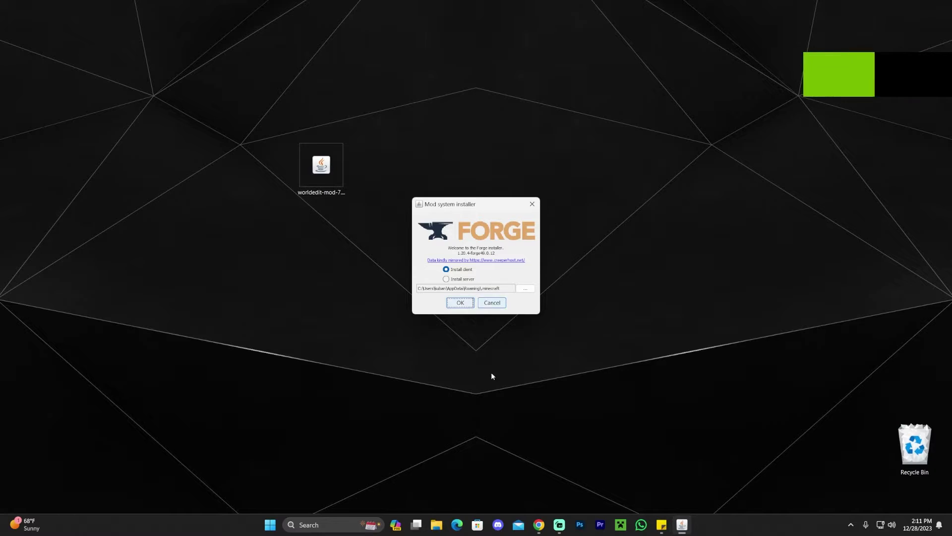
- Switch back to the browser and close the AdFoc.us download page and the Forge installation guide
{"action": "left_click", "coordinate": [538, 525]}
{"action": "left_click", "coordinate": [528, 490]}
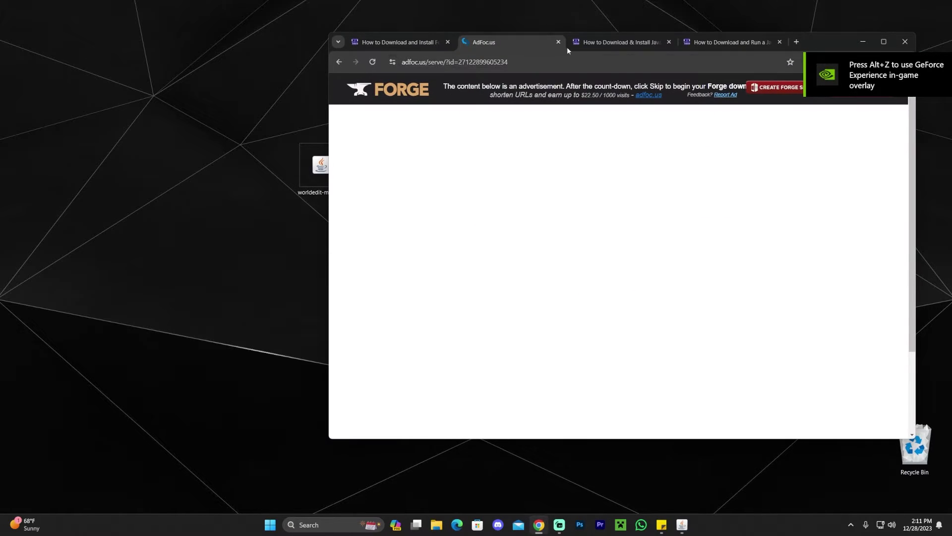
{"action": "left_click", "coordinate": [567, 44]}
{"action": "left_click", "coordinate": [446, 42]}
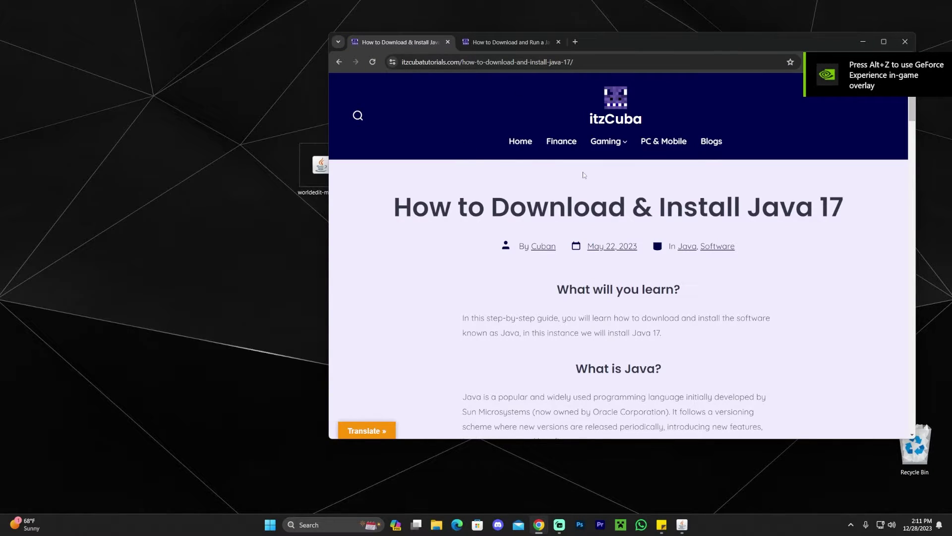
- Look over the Java 17 installation guide and the Jarfix guide, and minimize the browser
{"action": "scroll", "coordinate": [673, 194], "scroll_direction": "down", "scroll_amount": 10}
{"action": "scroll", "coordinate": [673, 195], "scroll_direction": "up", "scroll_amount": 15}
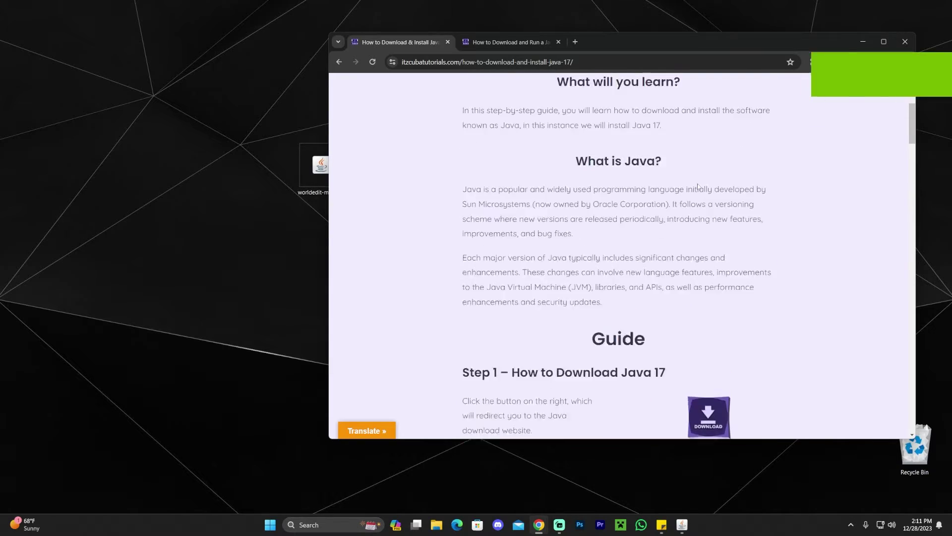
{"action": "left_click", "coordinate": [525, 44]}
{"action": "scroll", "coordinate": [673, 230], "scroll_direction": "down", "scroll_amount": 10}
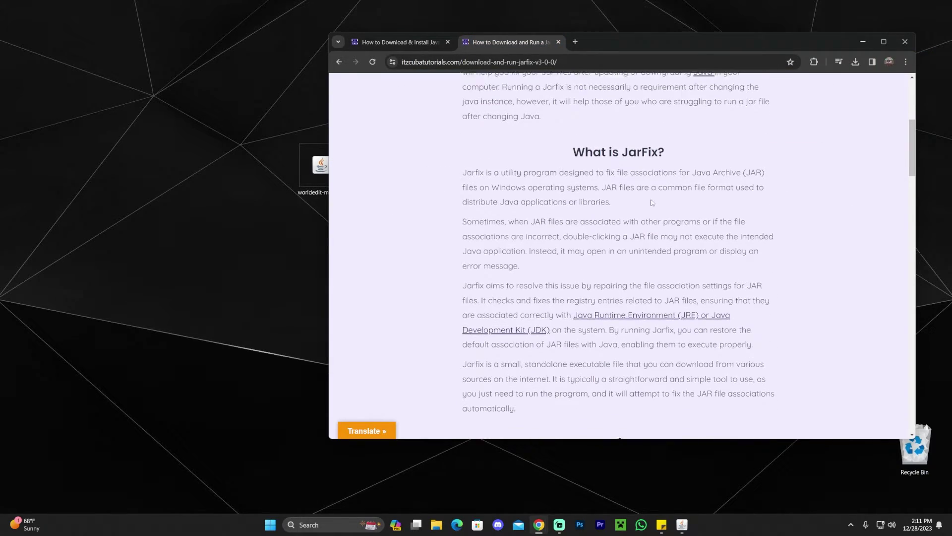
{"action": "scroll", "coordinate": [673, 230], "scroll_direction": "up", "scroll_amount": 10}
{"action": "left_click", "coordinate": [411, 45]}
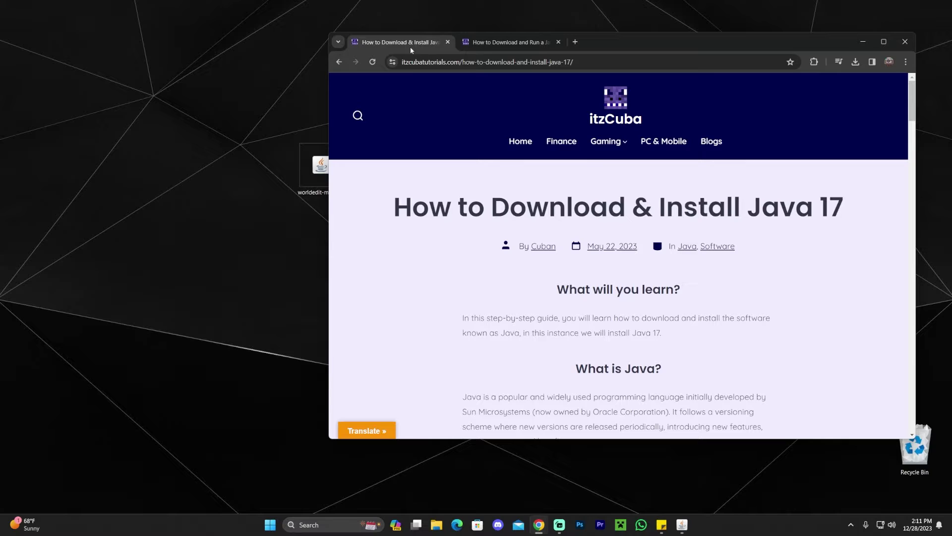
{"action": "left_click_drag", "start_coordinate": [836, 203], "coordinate": [669, 204]}
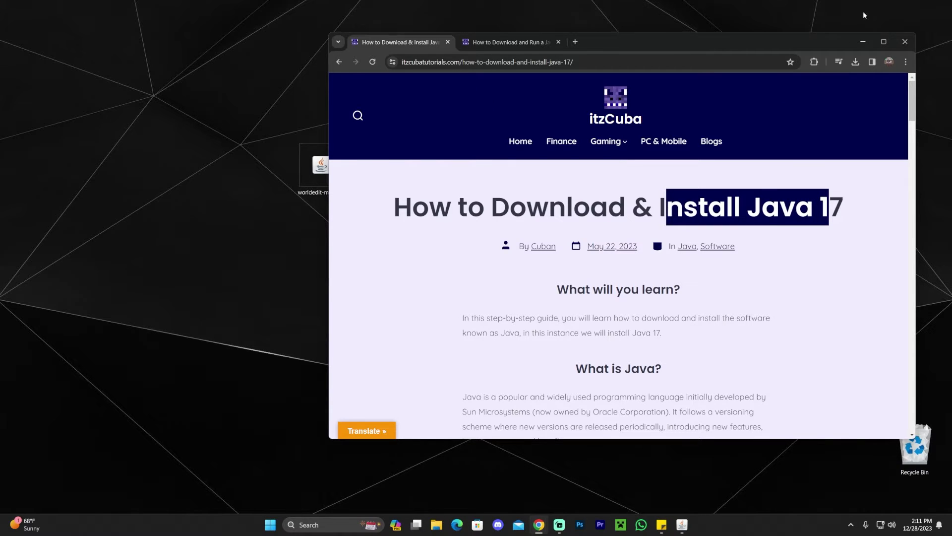
{"action": "left_click_drag", "start_coordinate": [809, 39], "coordinate": [903, 58]}
{"action": "left_click", "coordinate": [903, 57]}
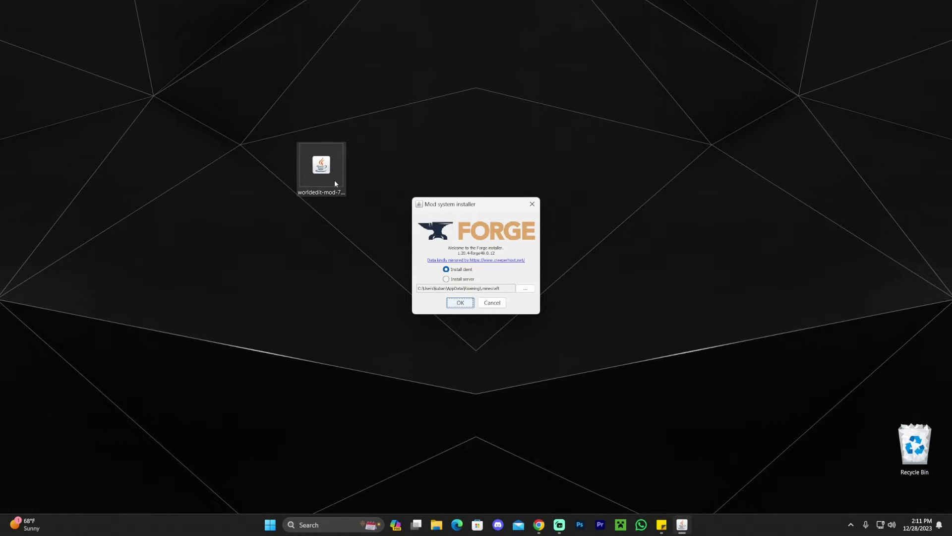
{"action": "left_click", "coordinate": [344, 203]}
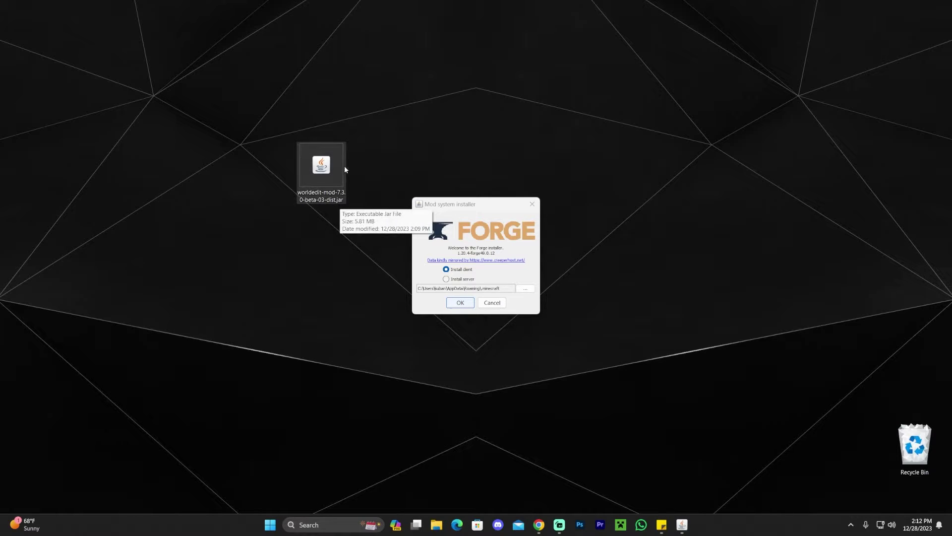
{"action": "left_click", "coordinate": [386, 185]}
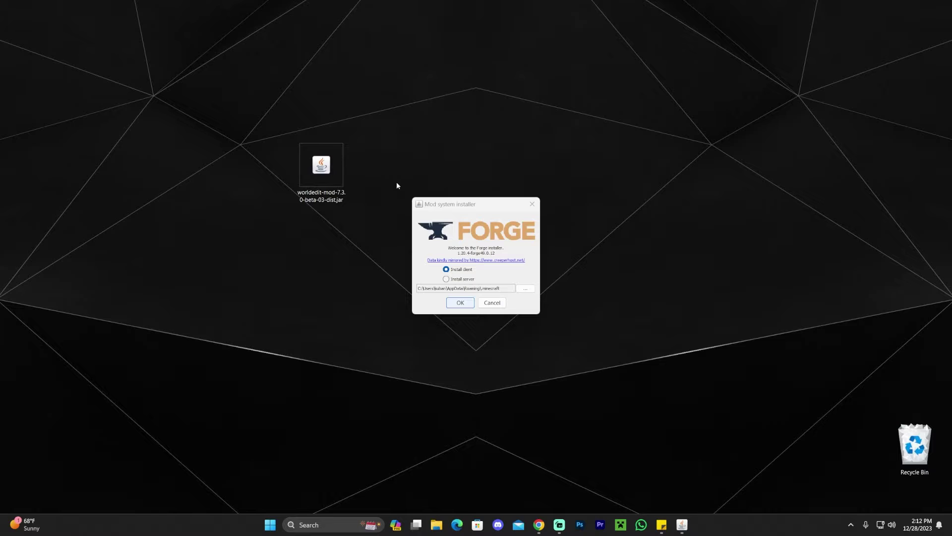
- Restore the browser, view the Jarfix guide's title, and reposition the window so it is fully on screen
{"action": "mouse_move", "coordinate": [538, 524]}
{"action": "left_click", "coordinate": [526, 495]}
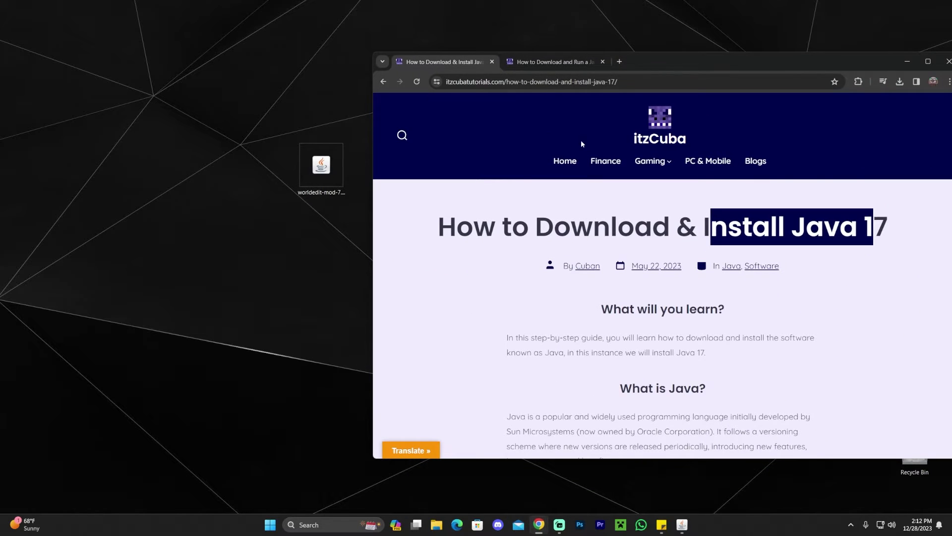
{"action": "left_click", "coordinate": [557, 63]}
{"action": "left_click_drag", "start_coordinate": [876, 227], "coordinate": [471, 210]}
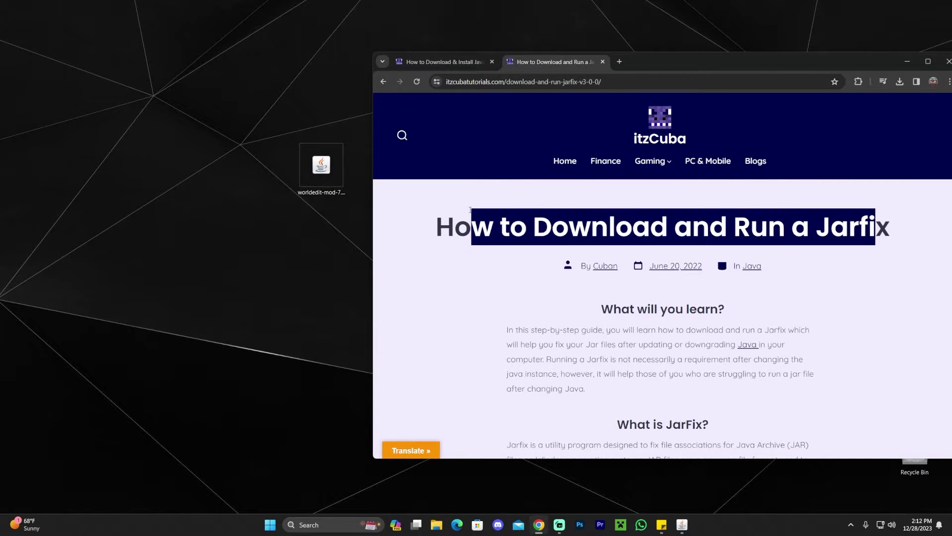
{"action": "left_click_drag", "start_coordinate": [702, 56], "coordinate": [632, 55]}
- Review the Java 17 download instructions and the steps for running a Jarfix, and minimize the browser
{"action": "left_click", "coordinate": [373, 60]}
{"action": "left_click", "coordinate": [744, 252]}
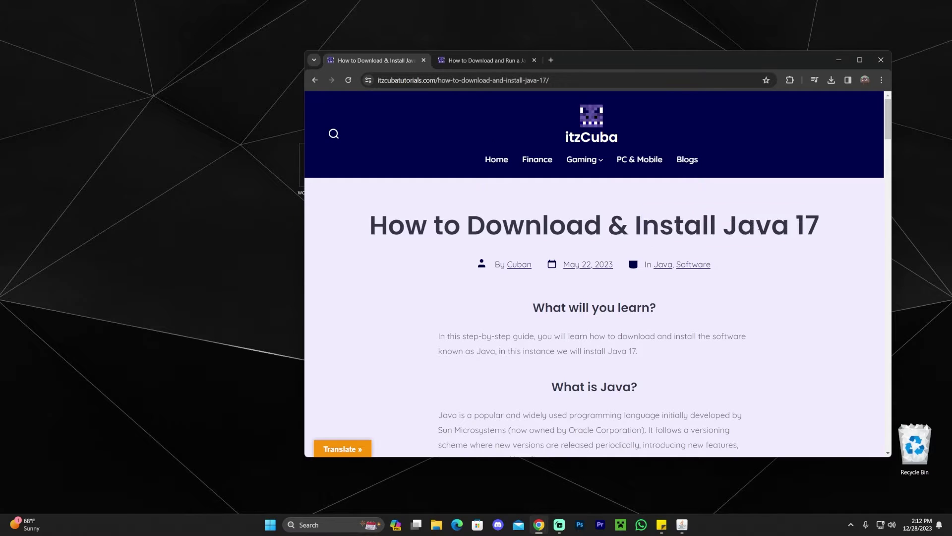
{"action": "scroll", "coordinate": [744, 252], "scroll_direction": "down", "scroll_amount": 6}
{"action": "scroll", "coordinate": [744, 252], "scroll_direction": "down", "scroll_amount": 5}
{"action": "scroll", "coordinate": [744, 252], "scroll_direction": "up", "scroll_amount": 5}
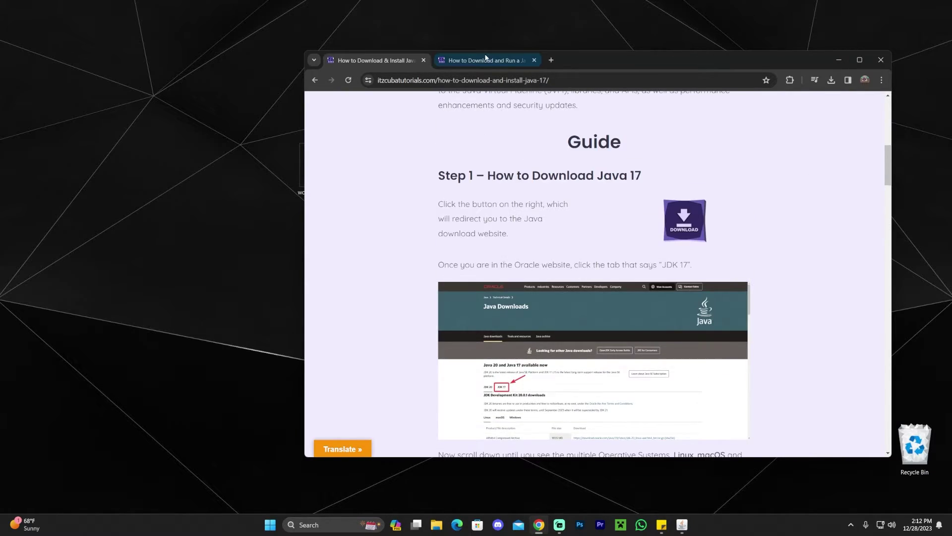
{"action": "left_click", "coordinate": [484, 60]}
{"action": "scroll", "coordinate": [794, 282], "scroll_direction": "down", "scroll_amount": 20}
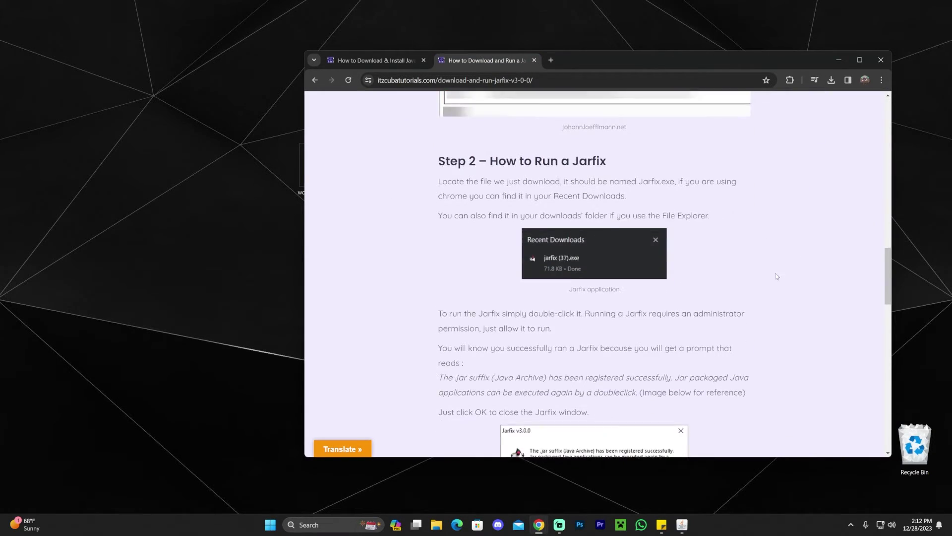
{"action": "scroll", "coordinate": [810, 335], "scroll_direction": "up", "scroll_amount": 20}
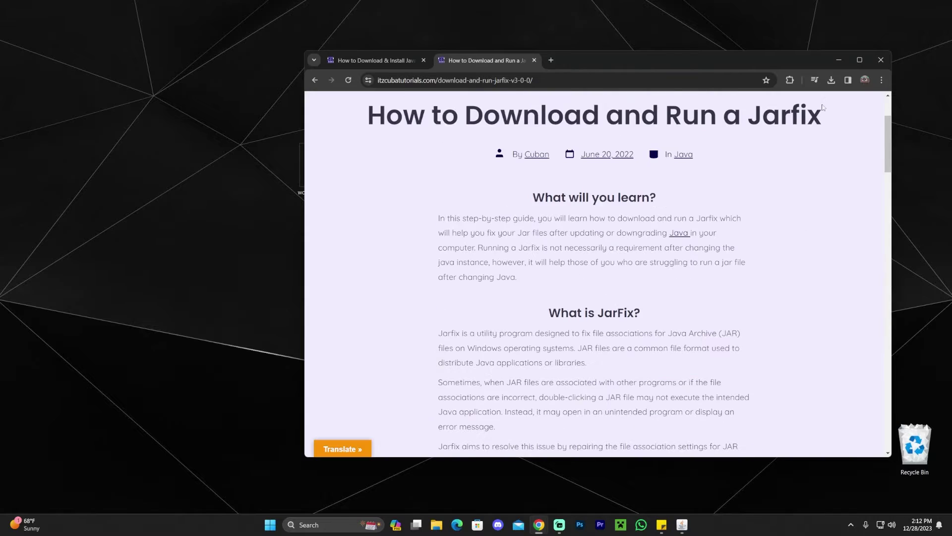
{"action": "left_click", "coordinate": [838, 59]}
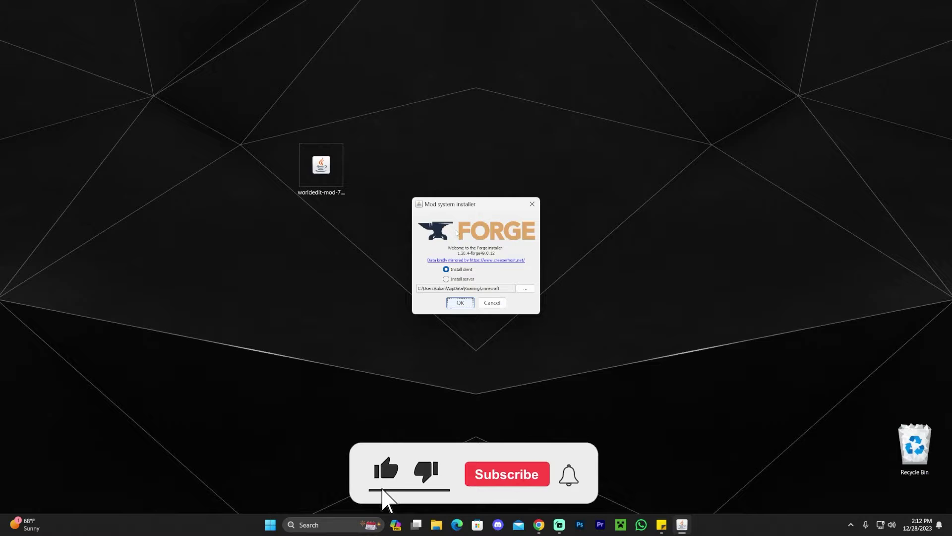
- Install the Forge 1.20.4 client profile in the preset .minecraft folder
{"action": "left_click", "coordinate": [461, 271]}
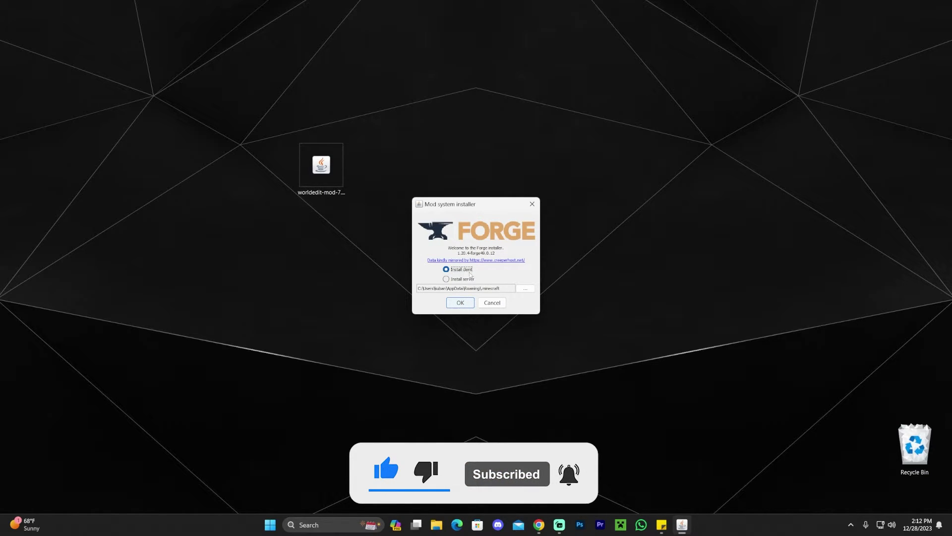
{"action": "left_click", "coordinate": [459, 301]}
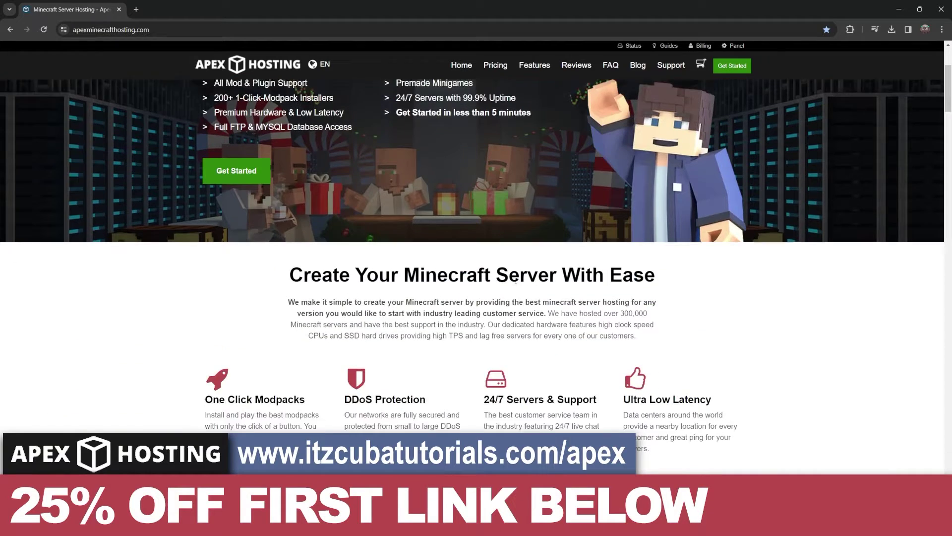
- Look through the Apex Hosting home page, including its server features, supported Minecraft content and the Java & Bedrock Edition offer
{"action": "scroll", "coordinate": [572, 264], "scroll_direction": "down", "scroll_amount": 15}
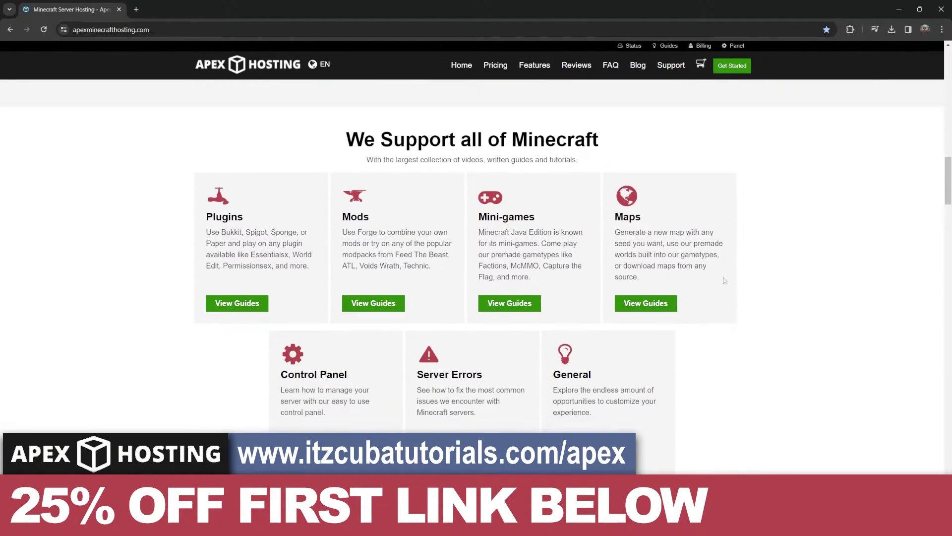
{"action": "scroll", "coordinate": [797, 385], "scroll_direction": "up", "scroll_amount": 15}
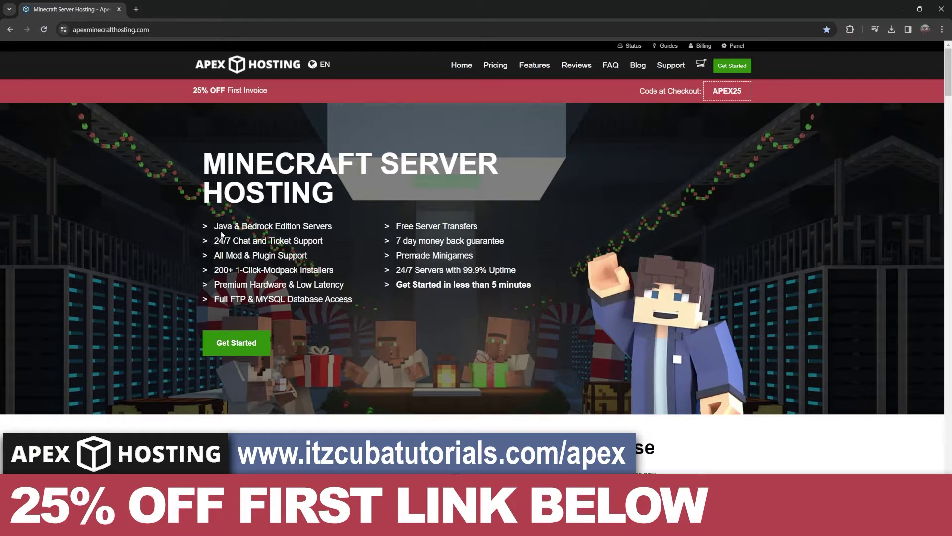
{"action": "scroll", "coordinate": [570, 300], "scroll_direction": "down", "scroll_amount": 1}
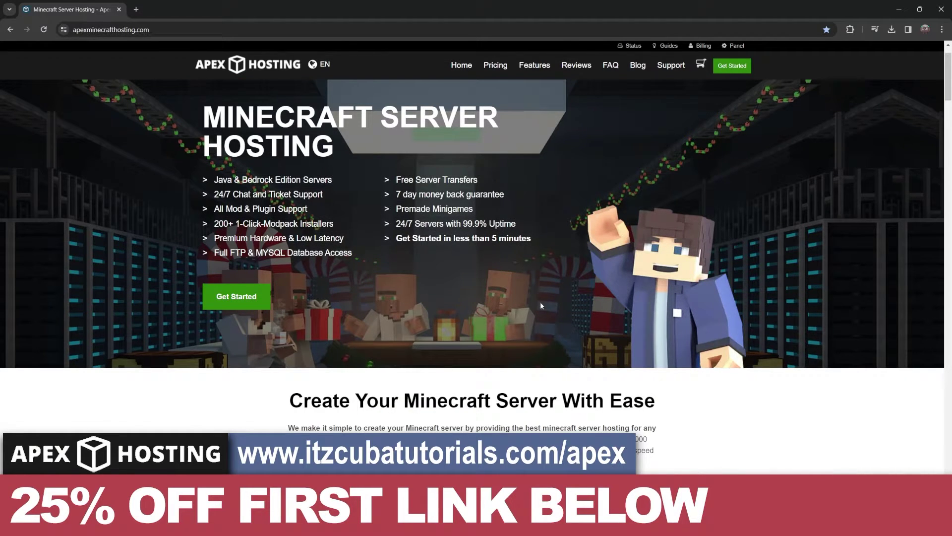
{"action": "scroll", "coordinate": [188, 217], "scroll_direction": "up", "scroll_amount": 1}
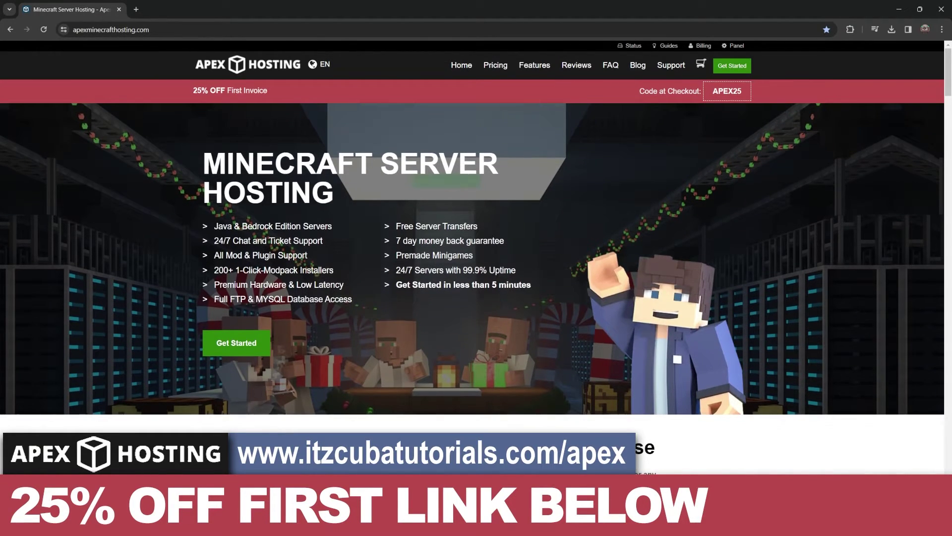
{"action": "left_click_drag", "start_coordinate": [232, 226], "coordinate": [213, 226]}
{"action": "double_click", "coordinate": [258, 226]}
{"action": "triple_click", "coordinate": [342, 221]}
{"action": "left_click", "coordinate": [258, 160]}
{"action": "scroll", "coordinate": [342, 173], "scroll_direction": "down", "scroll_amount": 7}
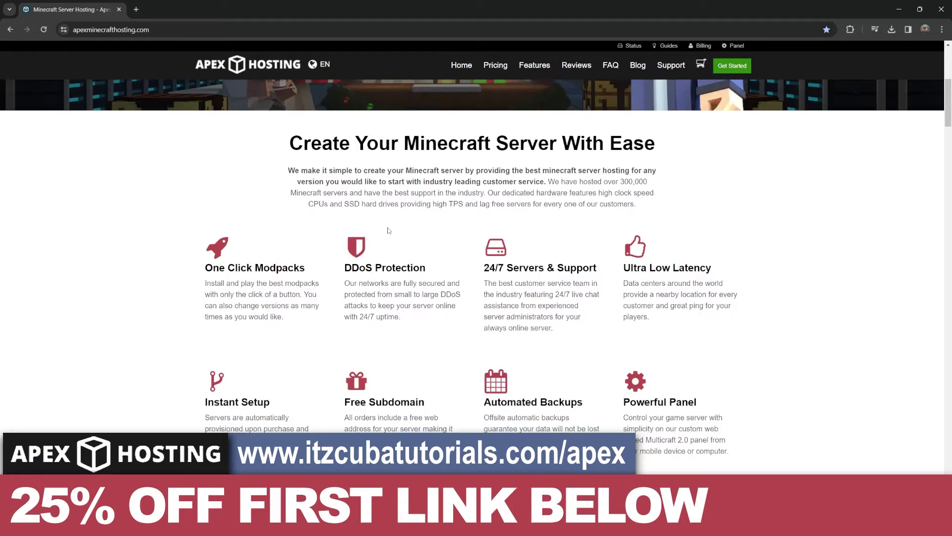
{"action": "scroll", "coordinate": [324, 240], "scroll_direction": "up", "scroll_amount": 7}
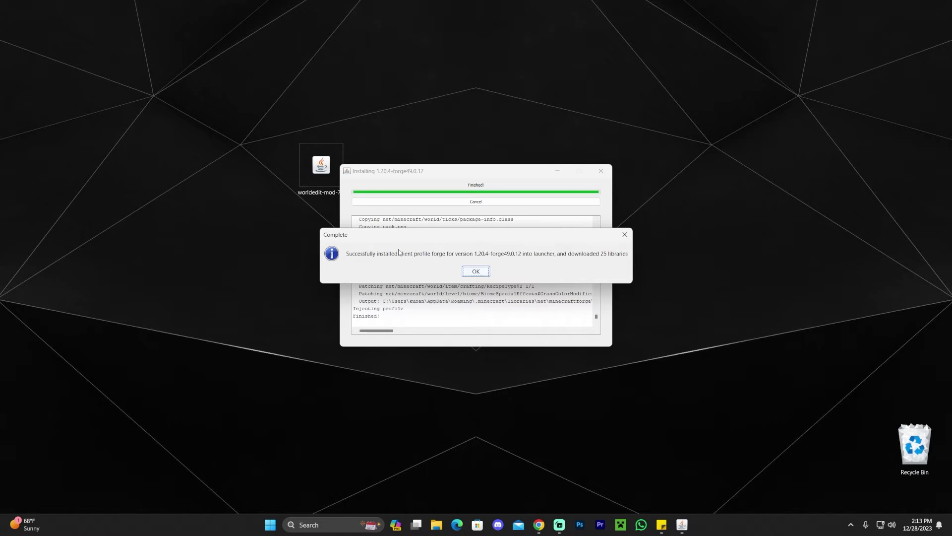
- Close the Forge installation message and delete the Forge installer and its log file from the desktop
{"action": "left_click", "coordinate": [481, 274]}
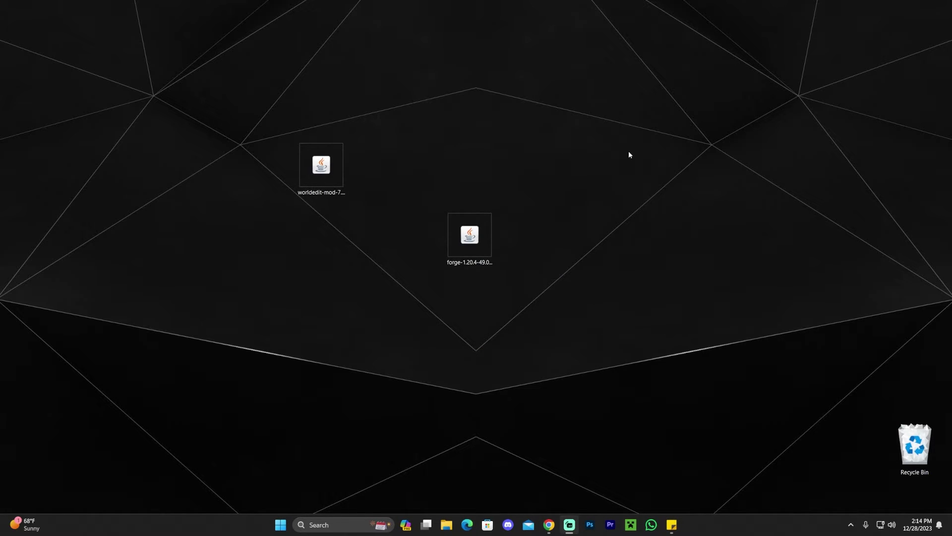
{"action": "left_click_drag", "start_coordinate": [629, 150], "coordinate": [383, 320]}
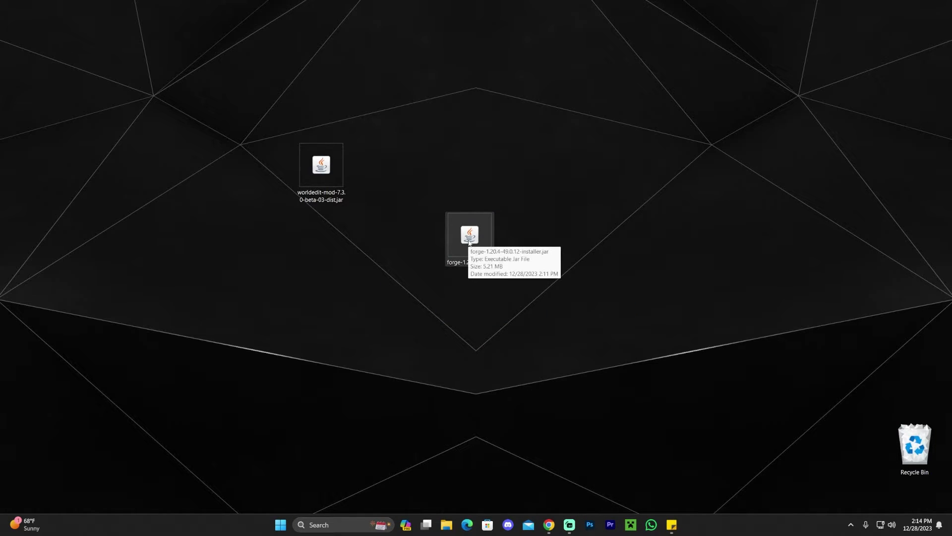
{"action": "key", "text": "Delete"}
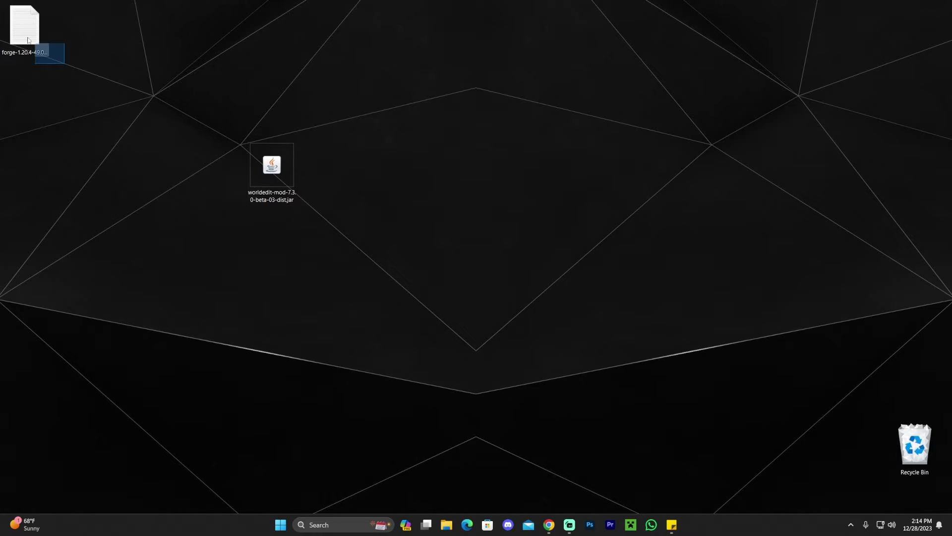
{"action": "left_click_drag", "start_coordinate": [28, 39], "coordinate": [27, 37]}
{"action": "key", "text": "Delete"}
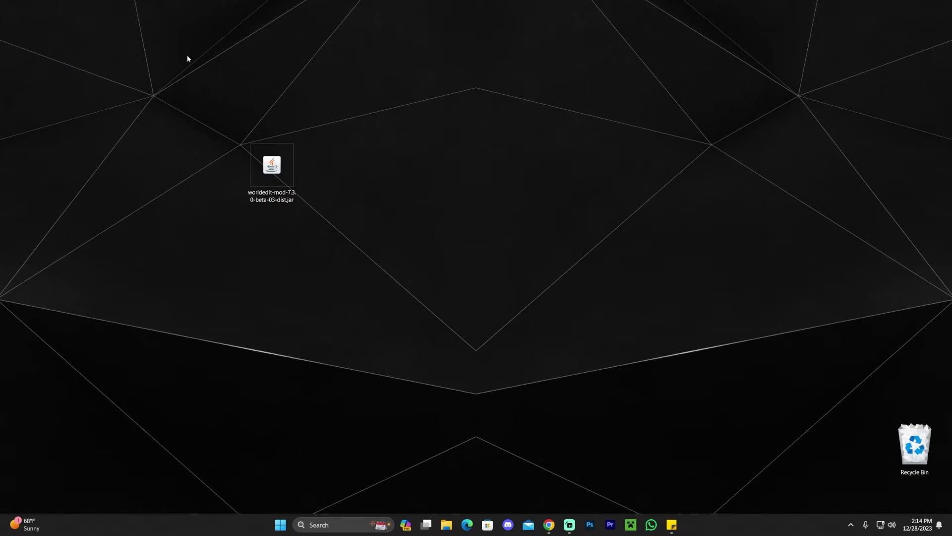
- Open the Minecraft Launcher, maximize it, and select the forge 1.20.4-forge49.0.12 installation for playing
{"action": "left_click", "coordinate": [632, 526]}
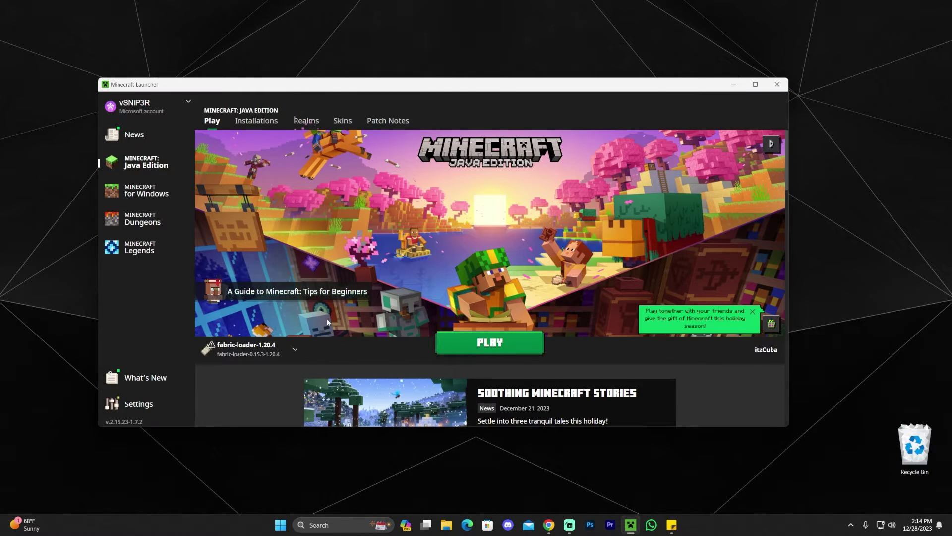
{"action": "double_click", "coordinate": [578, 88]}
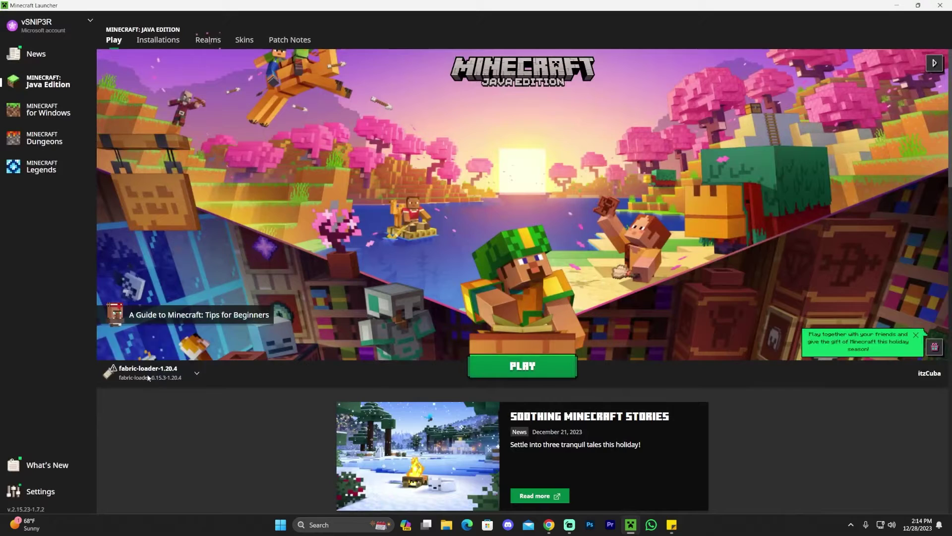
{"action": "left_click", "coordinate": [161, 372]}
{"action": "left_click", "coordinate": [141, 301]}
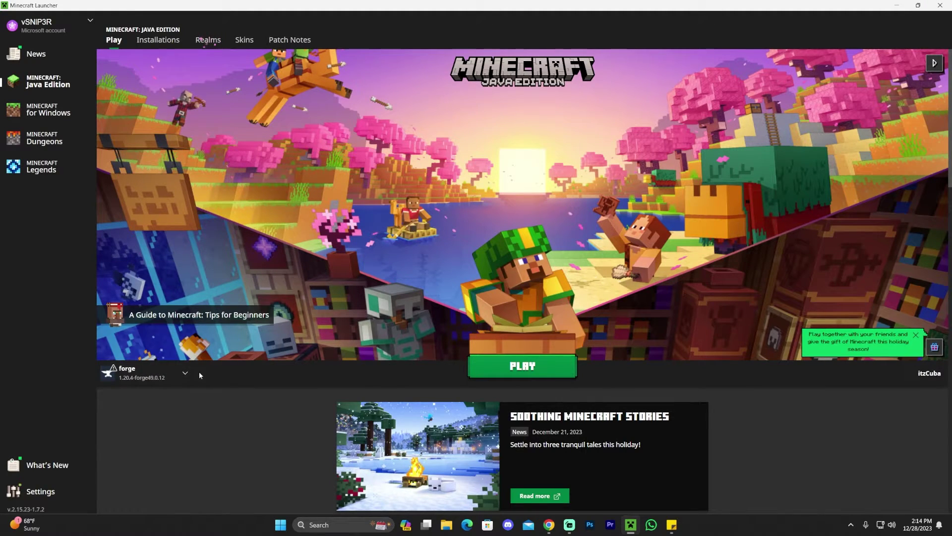
{"action": "left_click", "coordinate": [186, 372]}
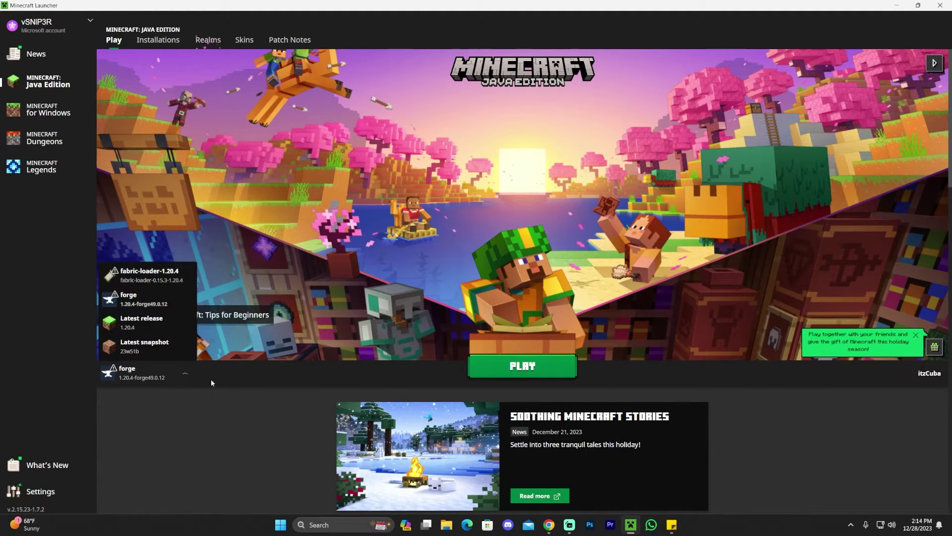
{"action": "left_click", "coordinate": [161, 378]}
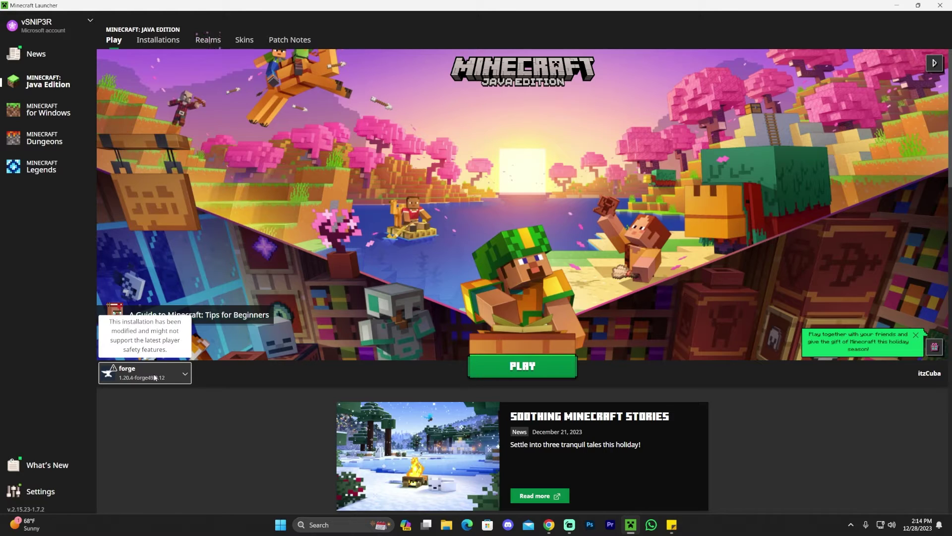
{"action": "left_click", "coordinate": [171, 374]}
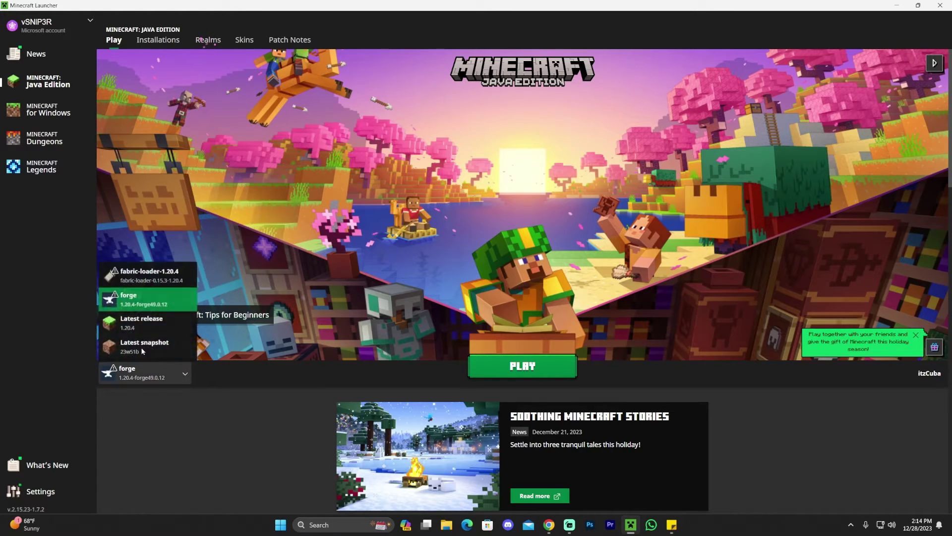
{"action": "left_click", "coordinate": [167, 303]}
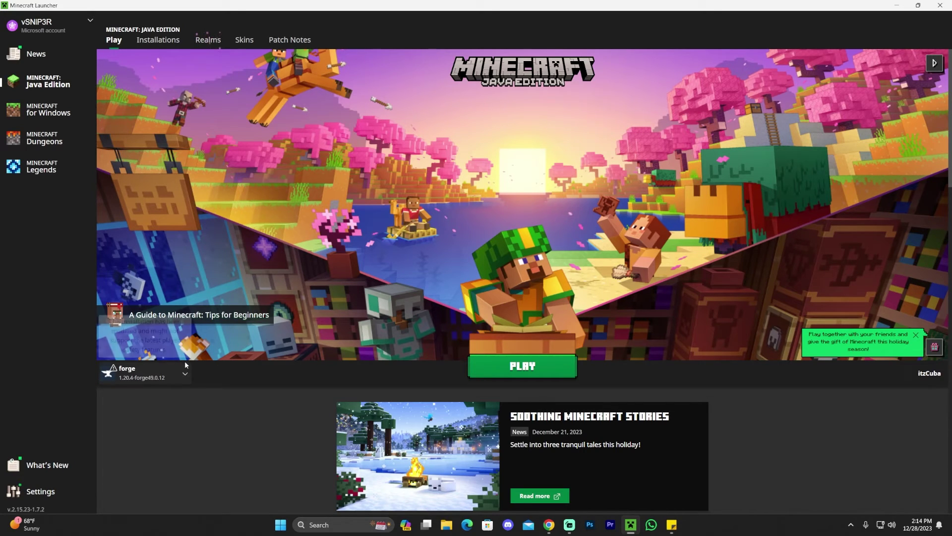
- Show the Java Edition installations and toggle the Modded version filter, leaving it enabled
{"action": "left_click", "coordinate": [158, 40]}
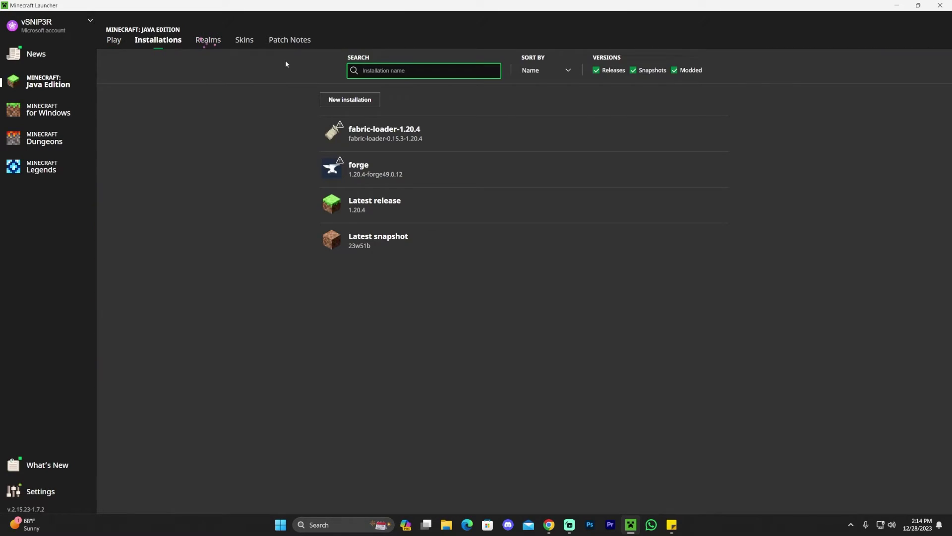
{"action": "left_click", "coordinate": [675, 71]}
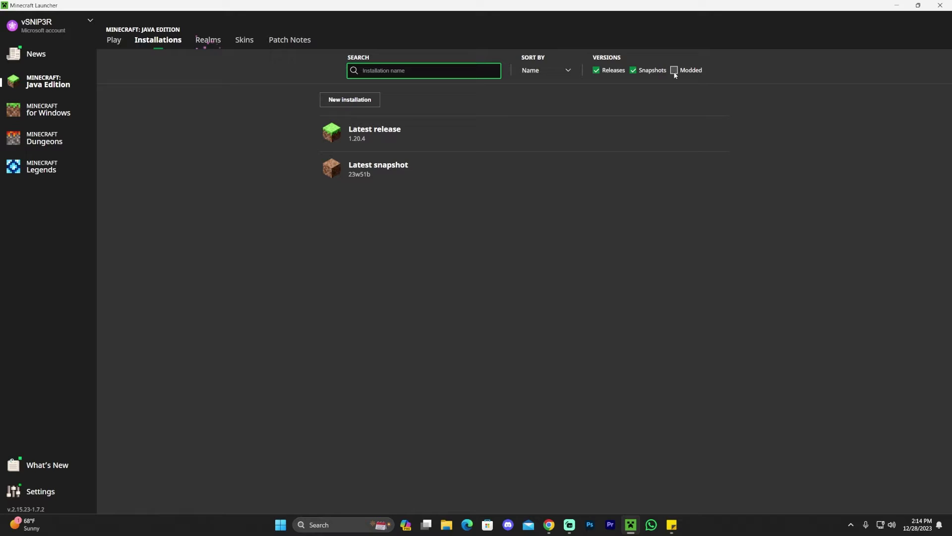
{"action": "left_click", "coordinate": [674, 70]}
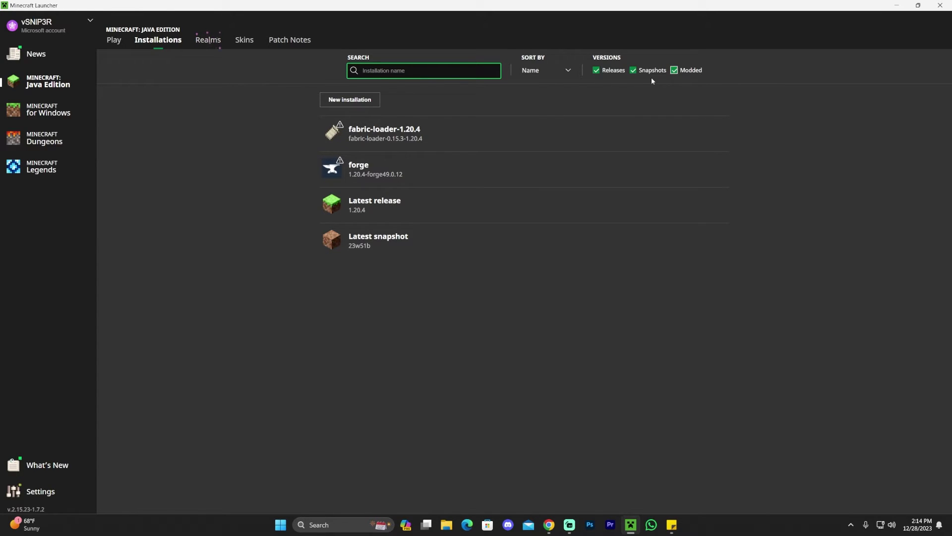
{"action": "left_click", "coordinate": [675, 70]}
{"action": "left_click", "coordinate": [674, 70]}
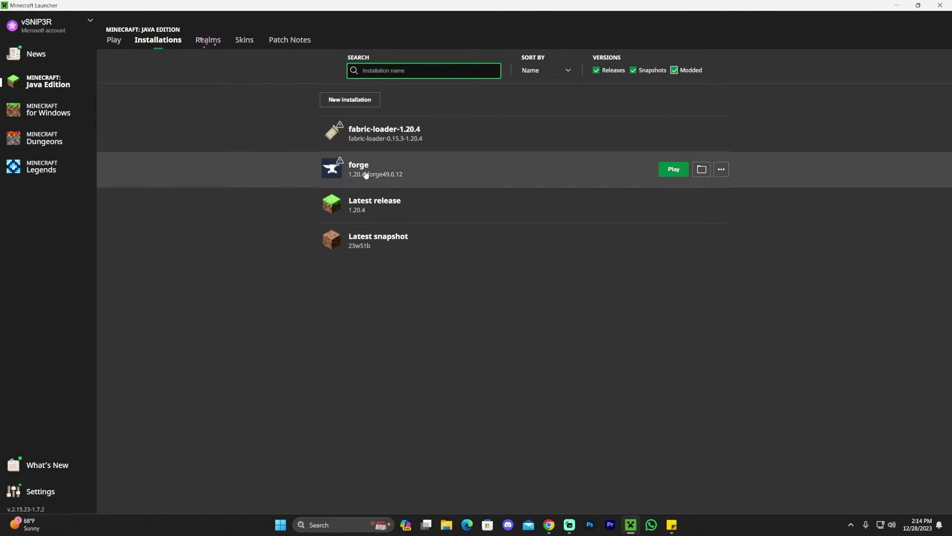
{"action": "left_click", "coordinate": [355, 100]}
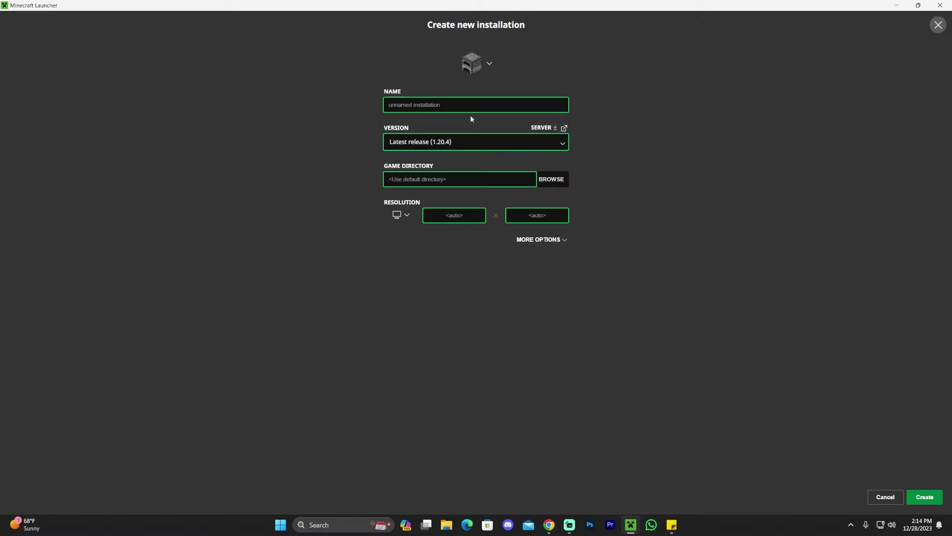
{"action": "left_click", "coordinate": [424, 143]}
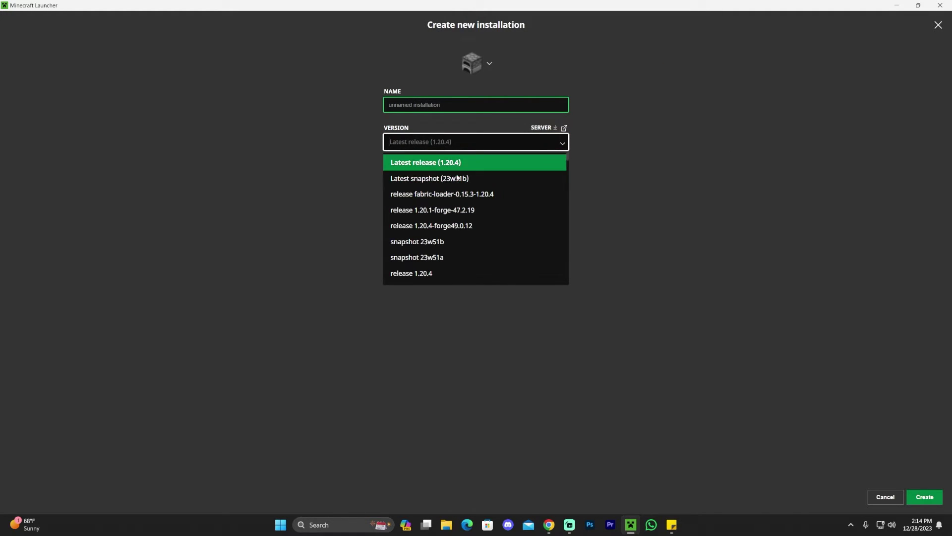
{"action": "left_click", "coordinate": [457, 211]}
{"action": "left_click", "coordinate": [390, 142]}
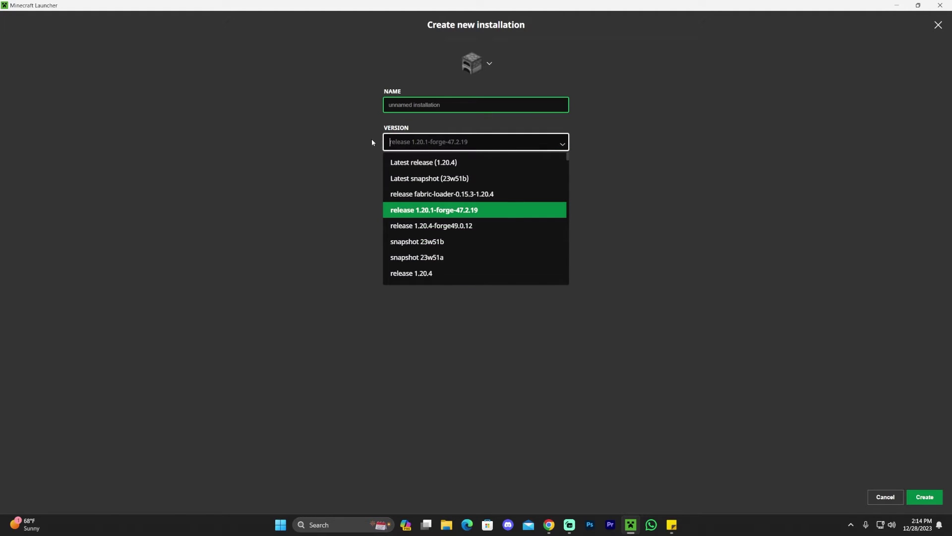
{"action": "left_click", "coordinate": [666, 143]}
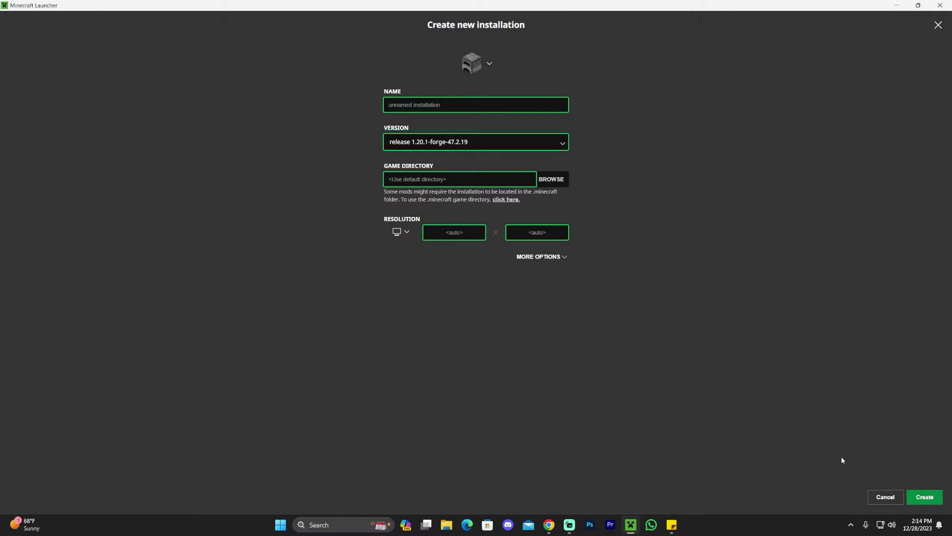
{"action": "left_click", "coordinate": [886, 496]}
- Open the game folder of the forge installation and enlarge the folder window to show more of its contents
{"action": "left_click", "coordinate": [114, 40]}
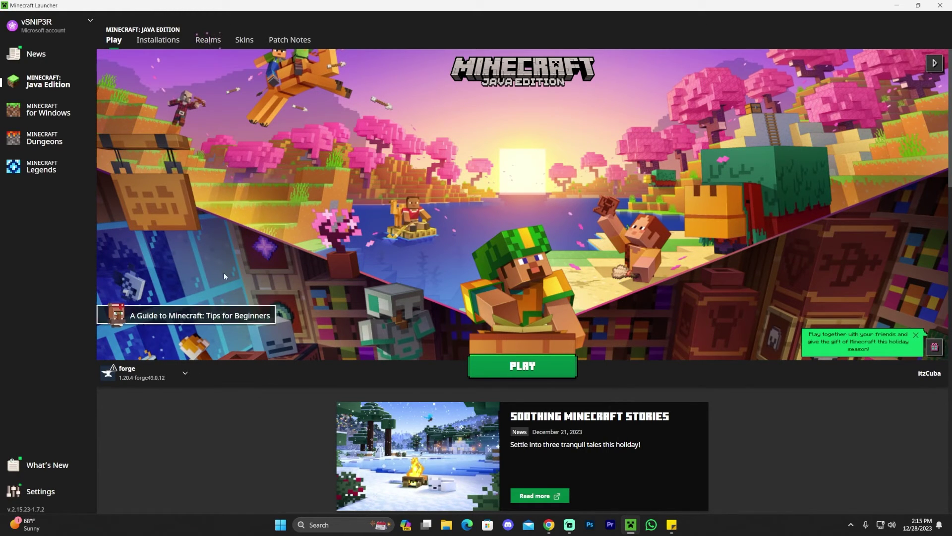
{"action": "left_click", "coordinate": [158, 39]}
{"action": "mouse_move", "coordinate": [534, 168]}
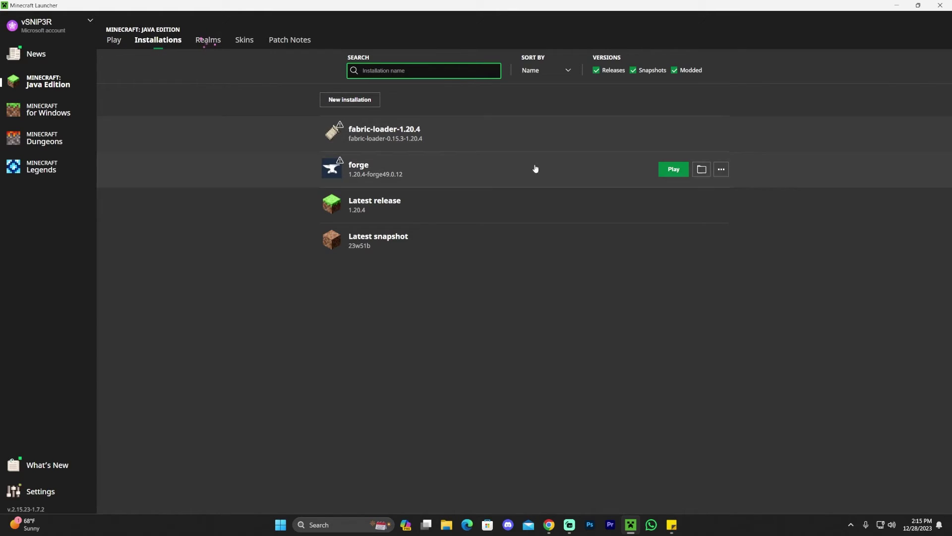
{"action": "left_click", "coordinate": [700, 170]}
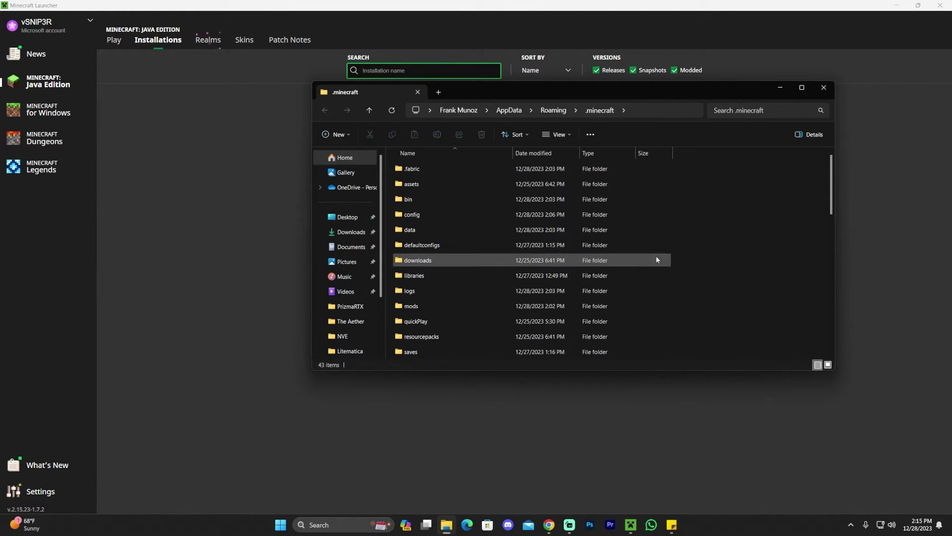
{"action": "left_click", "coordinate": [407, 308]}
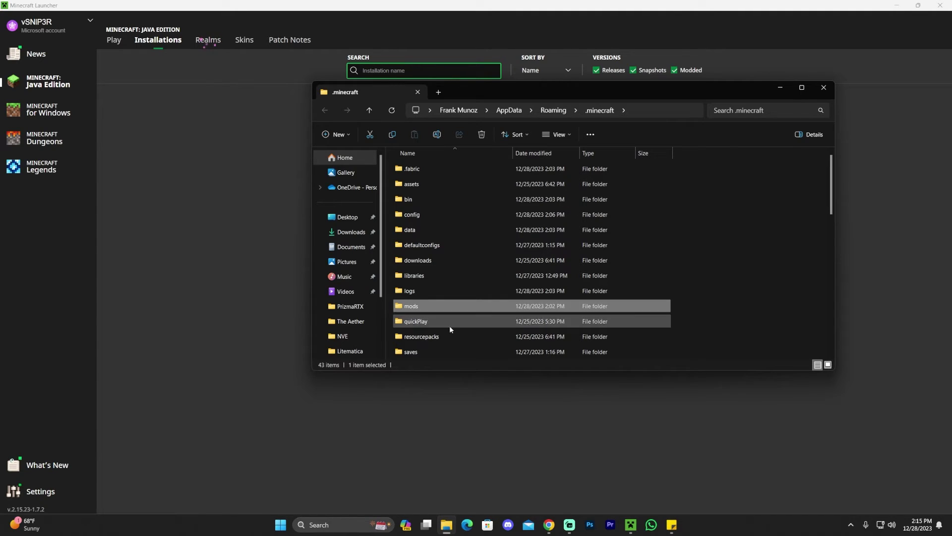
{"action": "left_click_drag", "start_coordinate": [490, 373], "coordinate": [500, 476]}
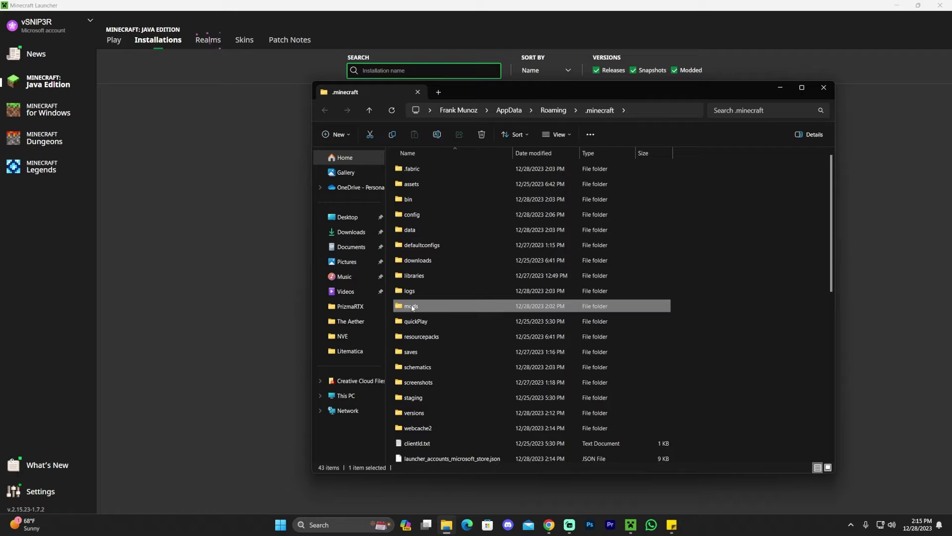
- View the contents of the mods folder, return to .minecraft, and delete the mods folder
{"action": "double_click", "coordinate": [444, 306]}
{"action": "left_click", "coordinate": [601, 110]}
{"action": "left_click", "coordinate": [425, 310]}
{"action": "key", "text": "Delete"}
- Create a new folder named mpds in .minecraft and open it
{"action": "right_click", "coordinate": [732, 211]}
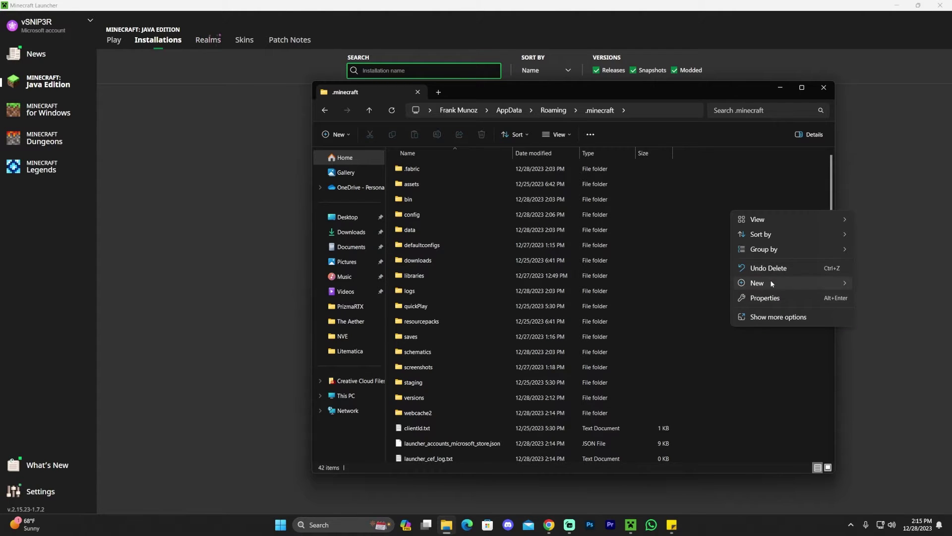
{"action": "mouse_move", "coordinate": [772, 284]}
{"action": "left_click", "coordinate": [693, 285]}
{"action": "type", "text": "mp"}
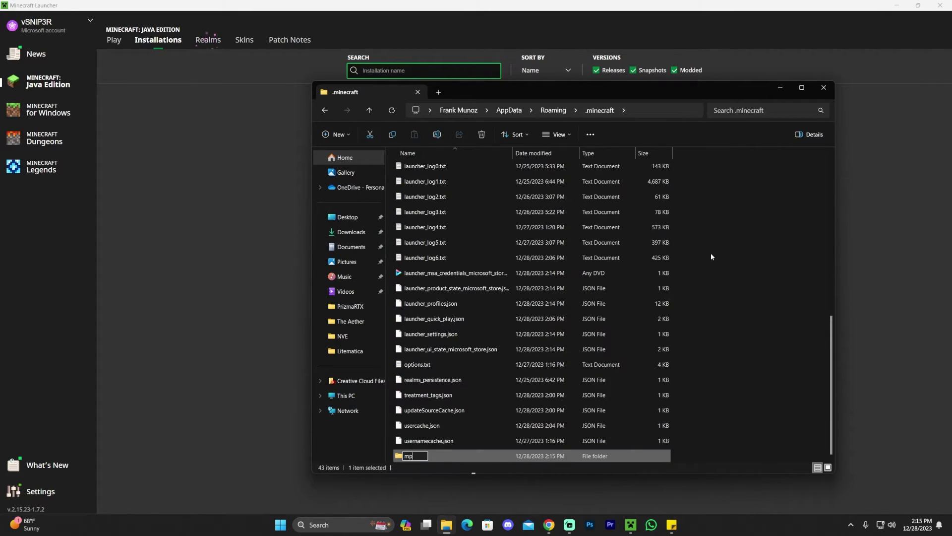
{"action": "type", "text": "ds"}
{"action": "key", "text": "Return"}
{"action": "key", "text": "Return"}
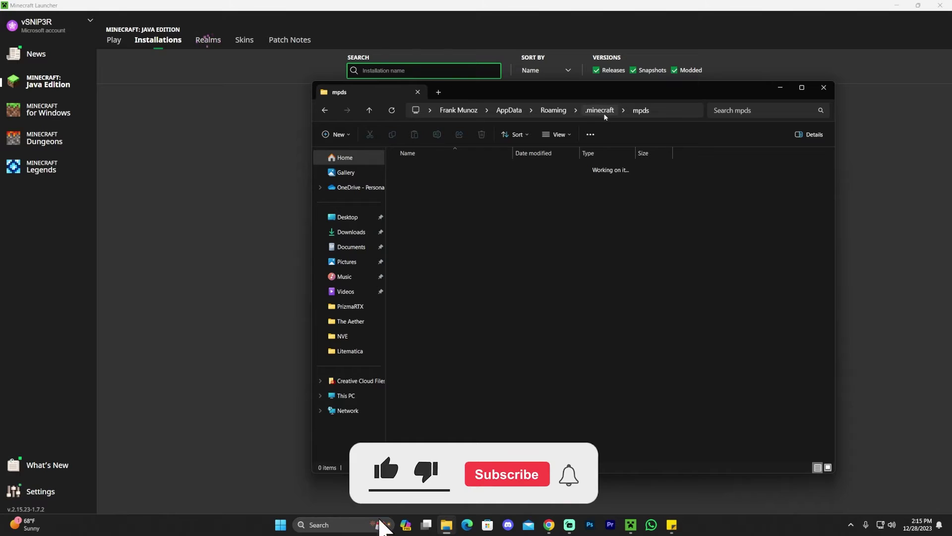
- Return to .minecraft, rename the mpds folder to mods, and open it
{"action": "left_click", "coordinate": [601, 111]}
{"action": "left_click", "coordinate": [413, 308]}
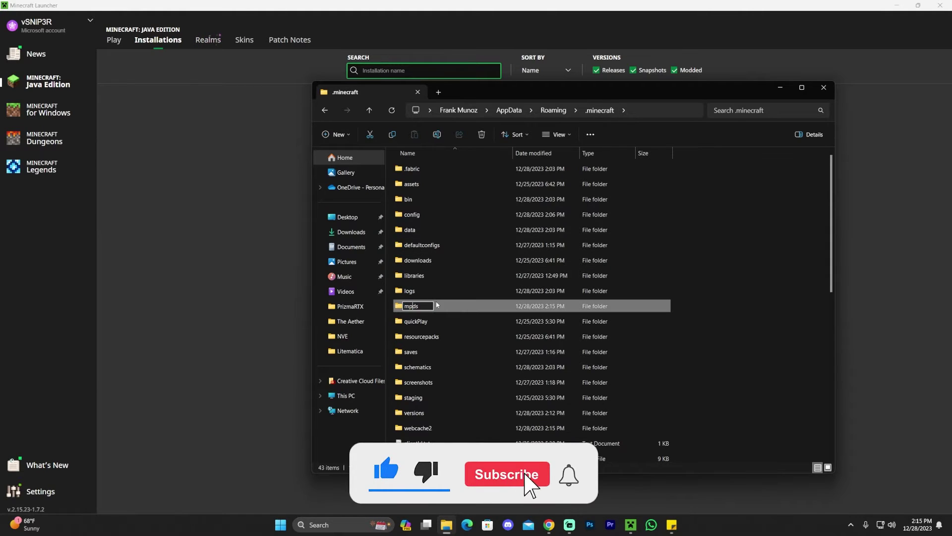
{"action": "key", "text": "BackSpace"}
{"action": "type", "text": "o"}
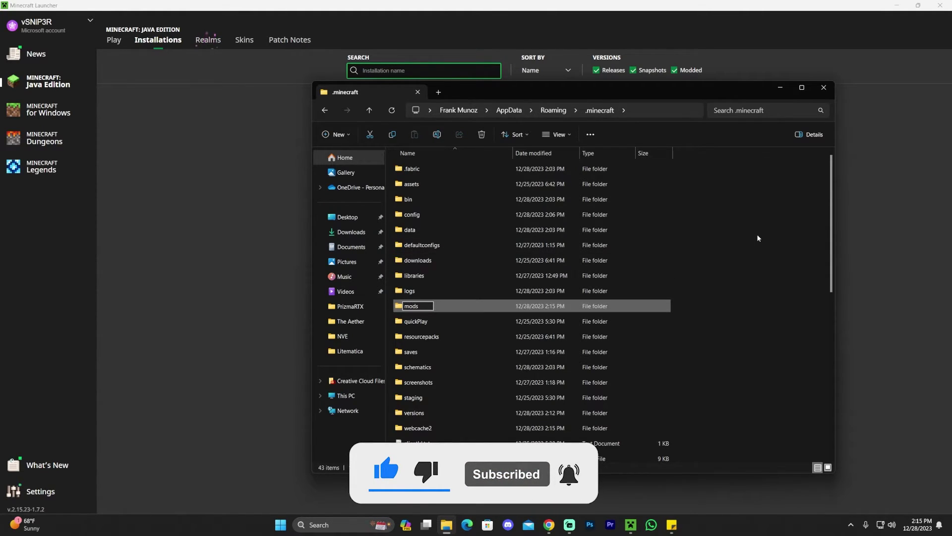
{"action": "left_click", "coordinate": [758, 238]}
{"action": "double_click", "coordinate": [438, 307]}
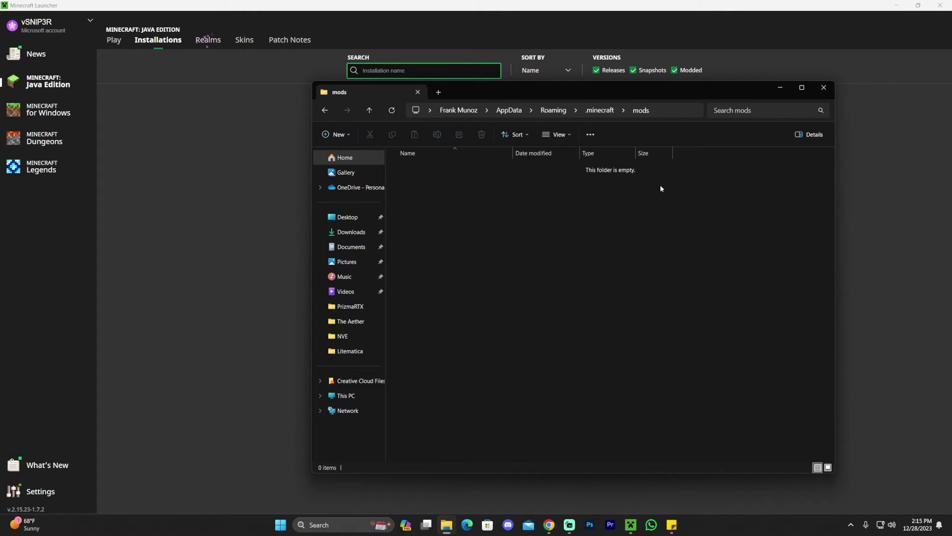
- Minimize the launcher, move worldedit-mod-7.3.0-beta-03-dist.jar from the desktop into the mods folder, and close the folder window
{"action": "left_click", "coordinate": [897, 5]}
{"action": "left_click", "coordinate": [896, 5]}
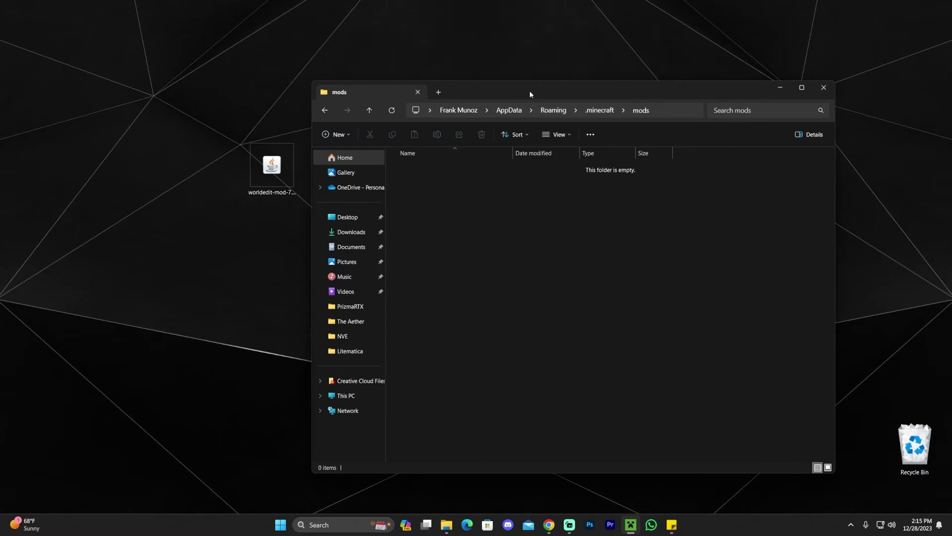
{"action": "left_click_drag", "start_coordinate": [529, 94], "coordinate": [608, 76]}
{"action": "left_click", "coordinate": [263, 168]}
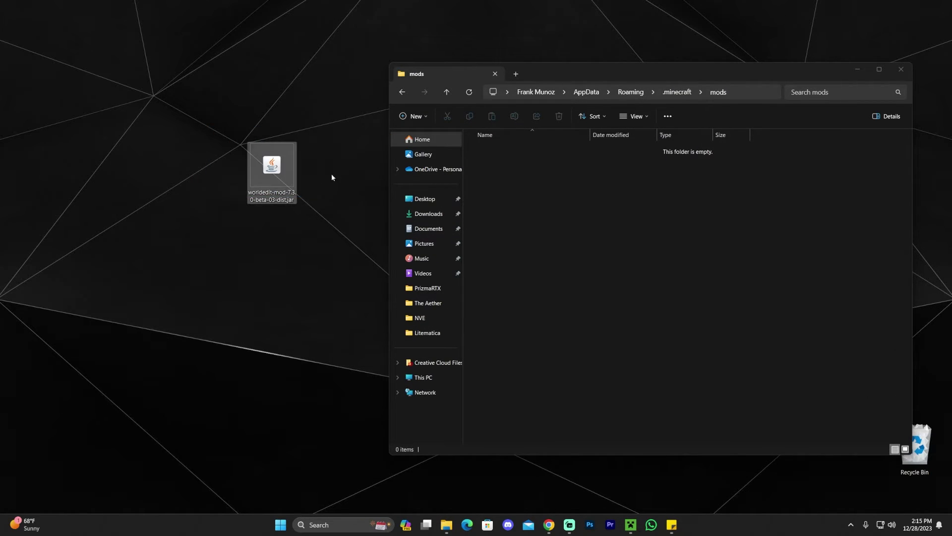
{"action": "left_click_drag", "start_coordinate": [272, 169], "coordinate": [597, 211]}
{"action": "left_click", "coordinate": [599, 214]}
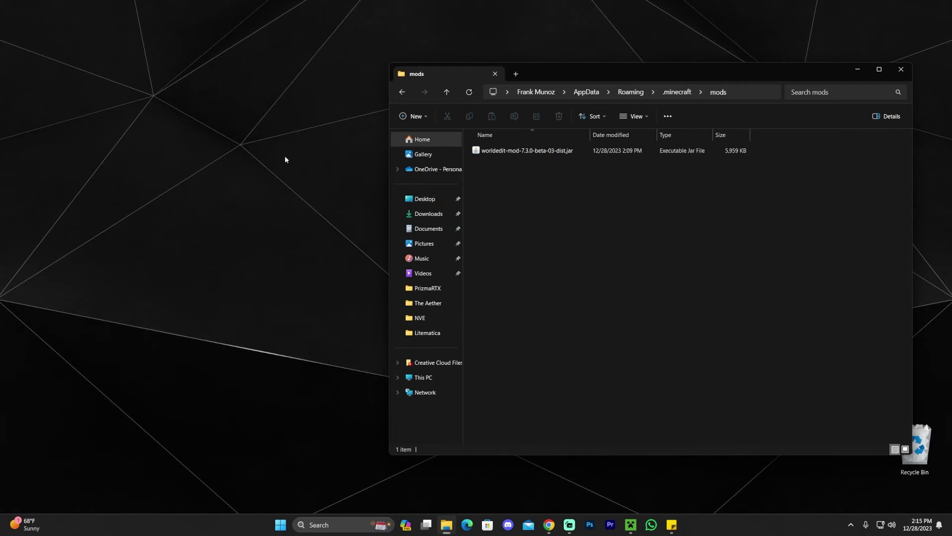
{"action": "left_click_drag", "start_coordinate": [752, 75], "coordinate": [574, 65]}
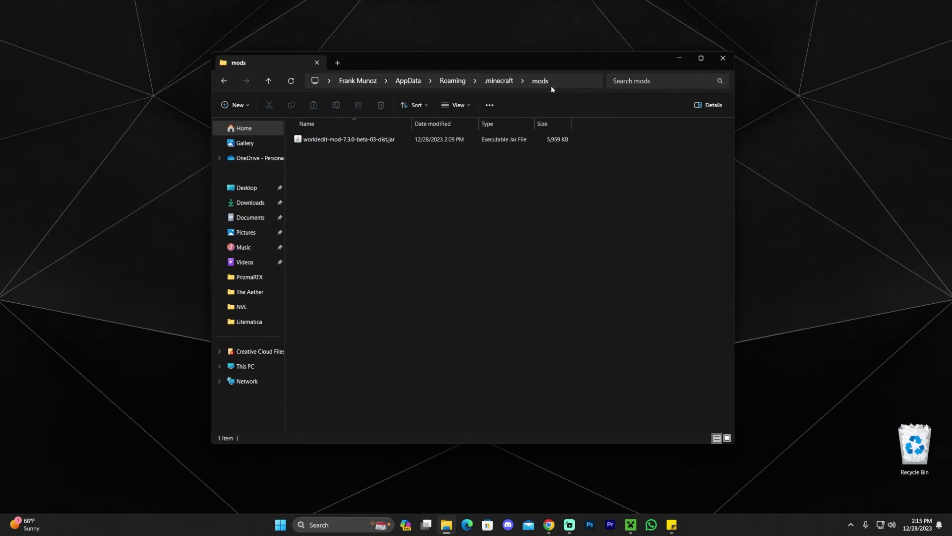
{"action": "left_click_drag", "start_coordinate": [517, 247], "coordinate": [466, 213]}
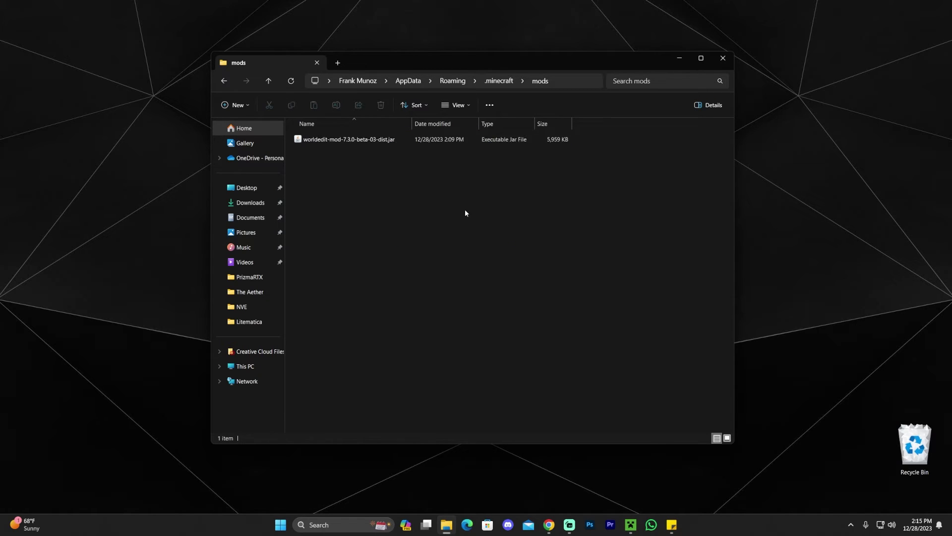
{"action": "left_click", "coordinate": [726, 58]}
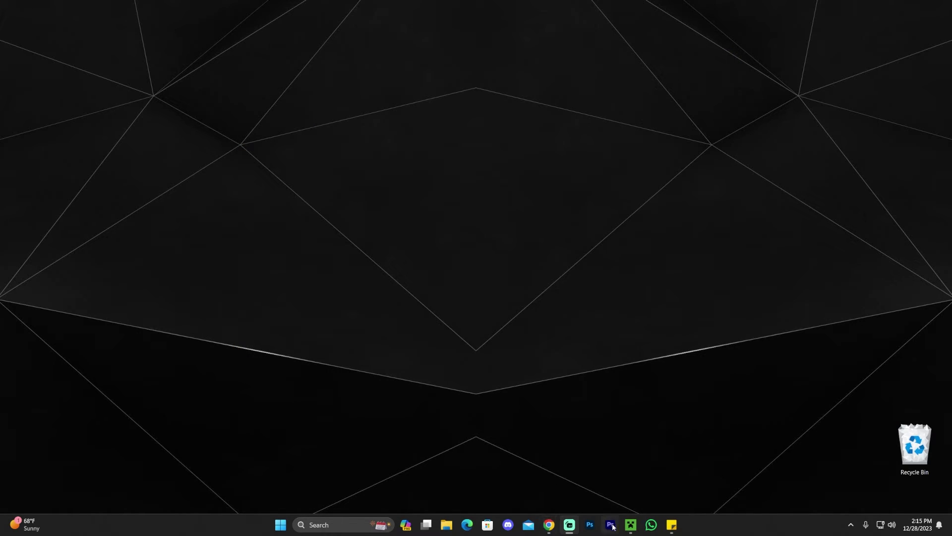
- Launch the forge installation from Minecraft Launcher, accept the modified-installation warning, and maximize the game window
{"action": "left_click", "coordinate": [630, 525]}
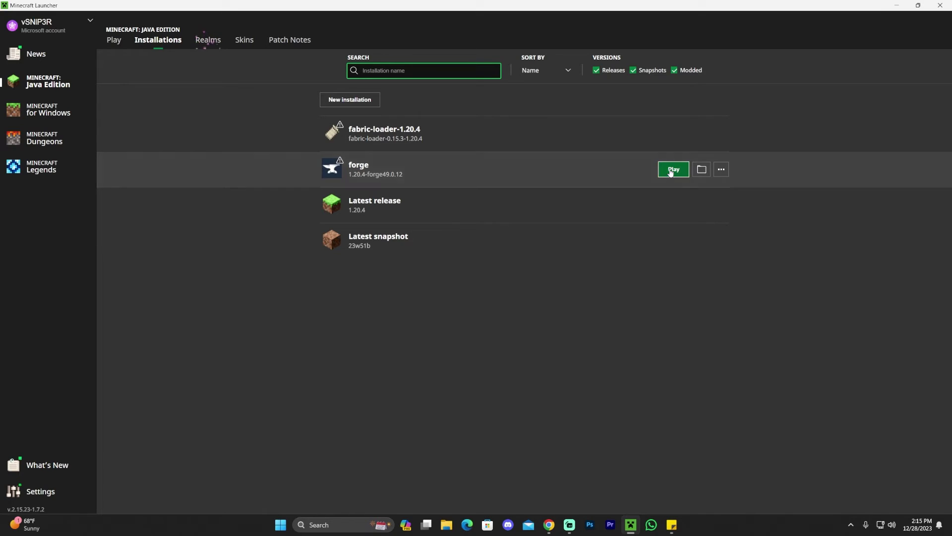
{"action": "left_click", "coordinate": [671, 171]}
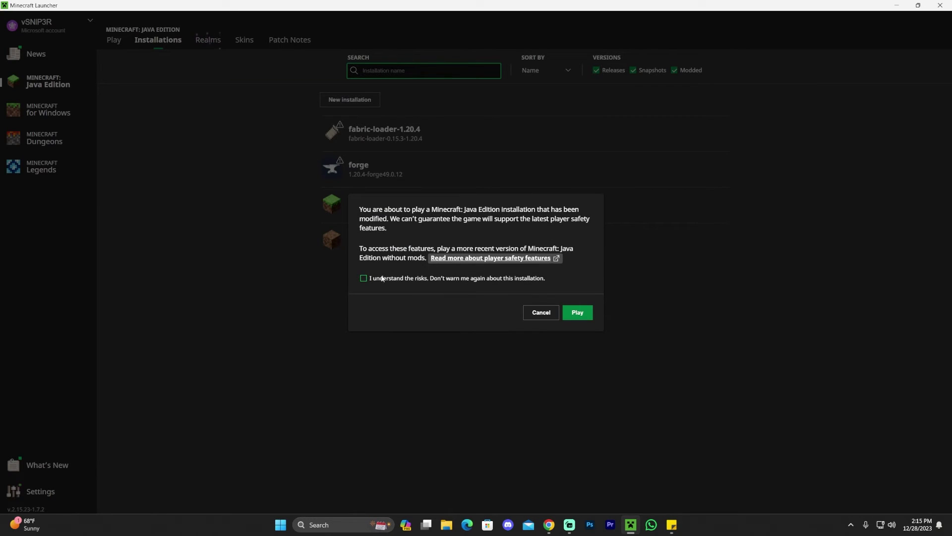
{"action": "left_click", "coordinate": [580, 312]}
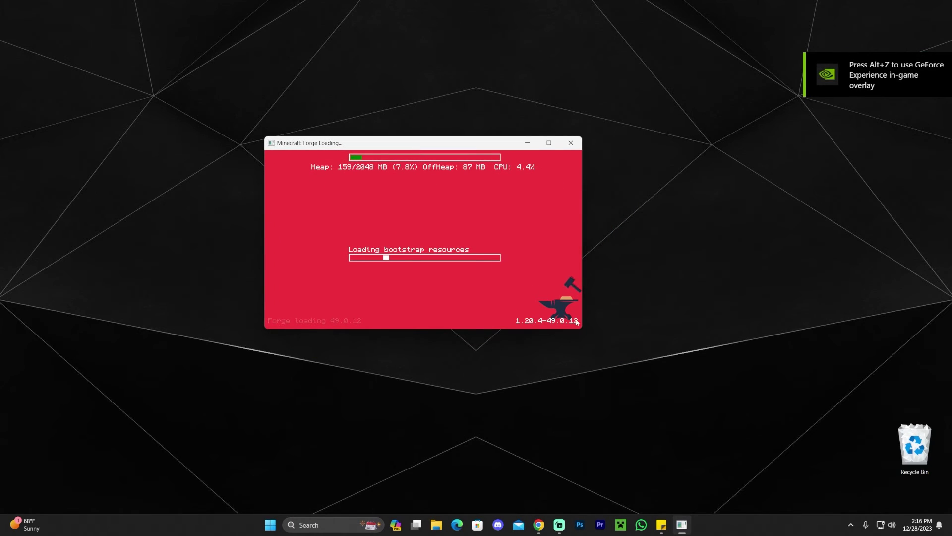
{"action": "left_click_drag", "start_coordinate": [582, 330], "coordinate": [759, 451]}
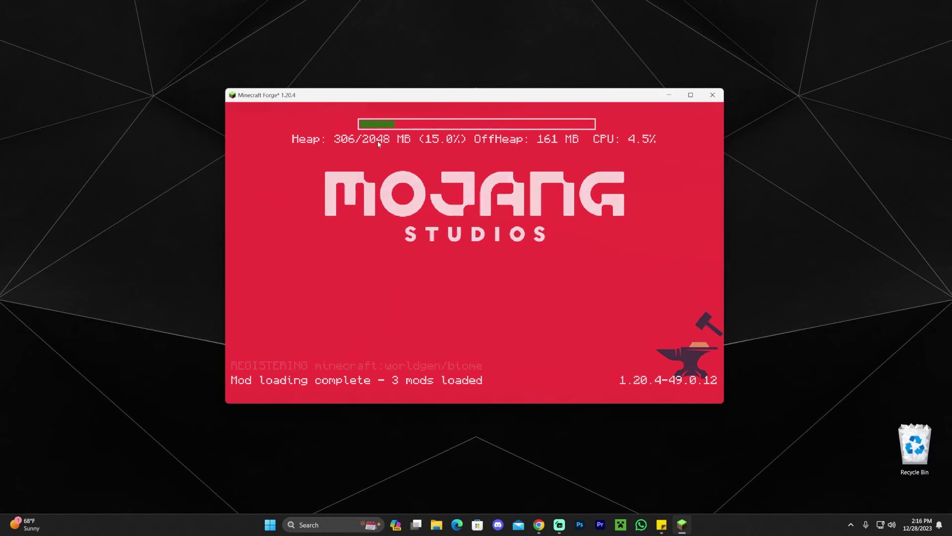
{"action": "left_click_drag", "start_coordinate": [538, 94], "coordinate": [528, 94]}
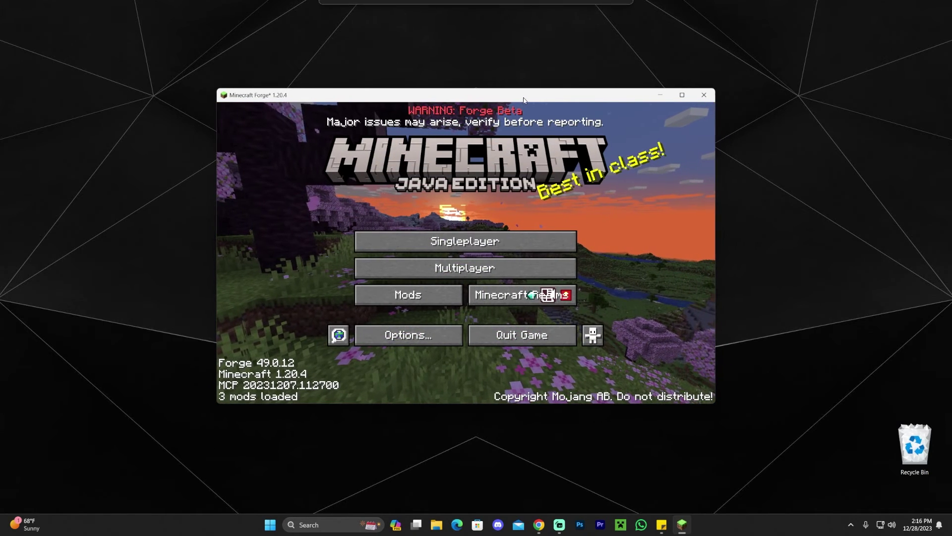
{"action": "left_click", "coordinate": [682, 94]}
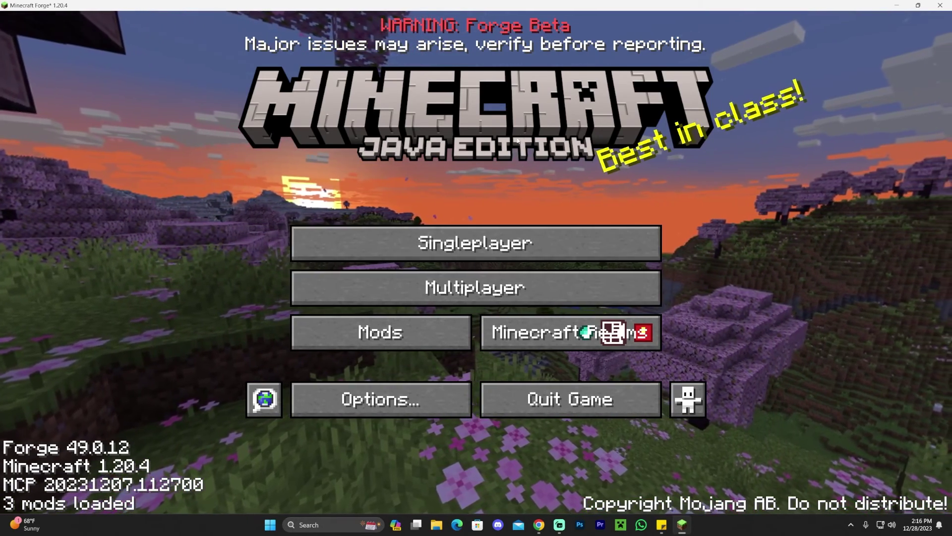
- View the WorldEdit details in the game's list of mods and return to the title screen
{"action": "left_click", "coordinate": [415, 331]}
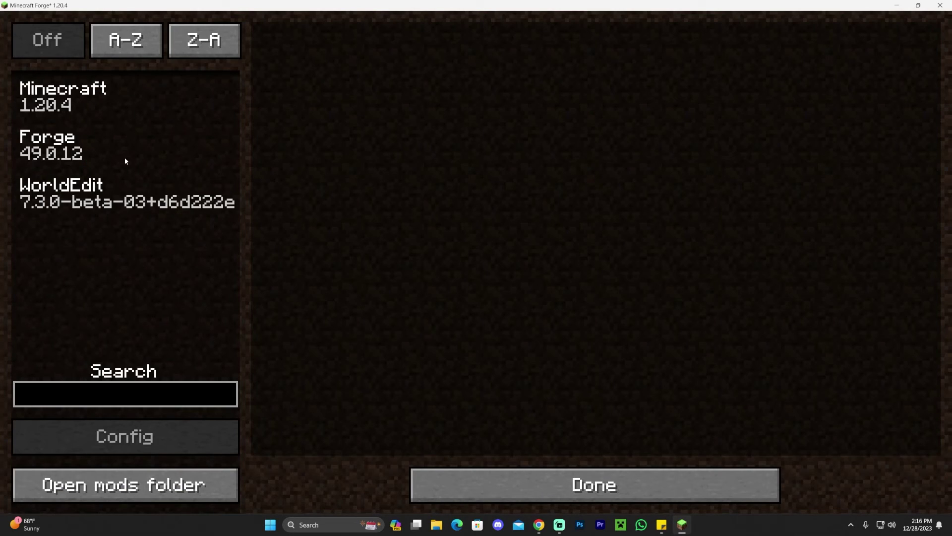
{"action": "left_click", "coordinate": [154, 189]}
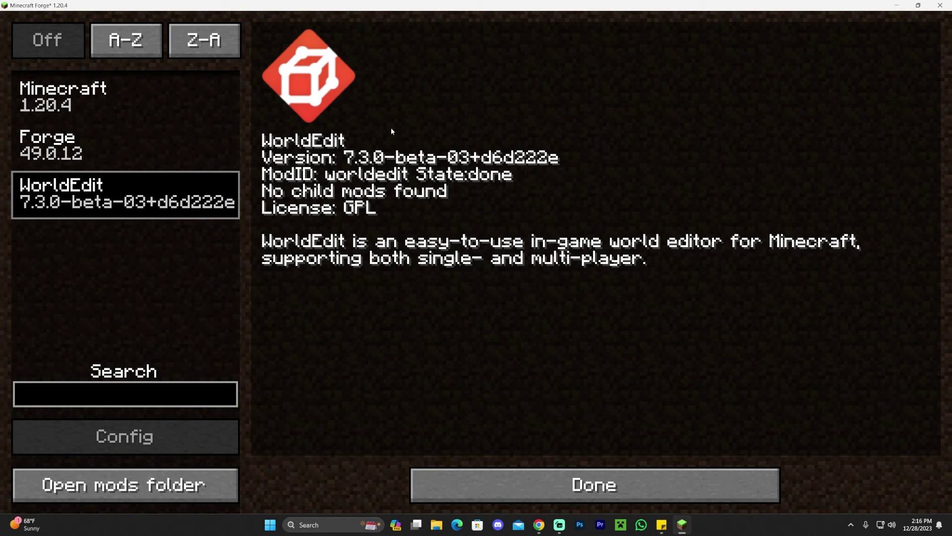
{"action": "left_click", "coordinate": [547, 475]}
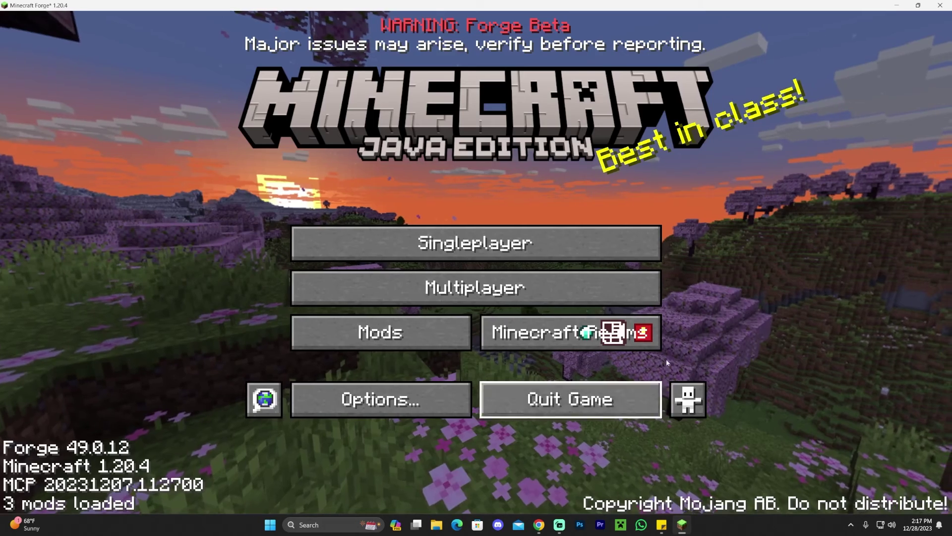
- Enter a singleplayer world and run the WorldEdit command //brush in the chat
{"action": "left_click", "coordinate": [469, 233]}
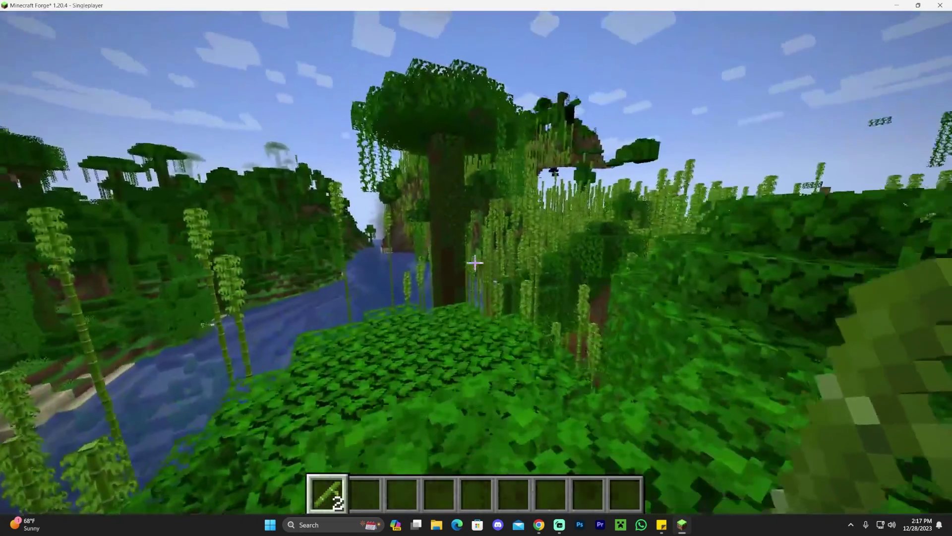
{"action": "type", "text": "t"}
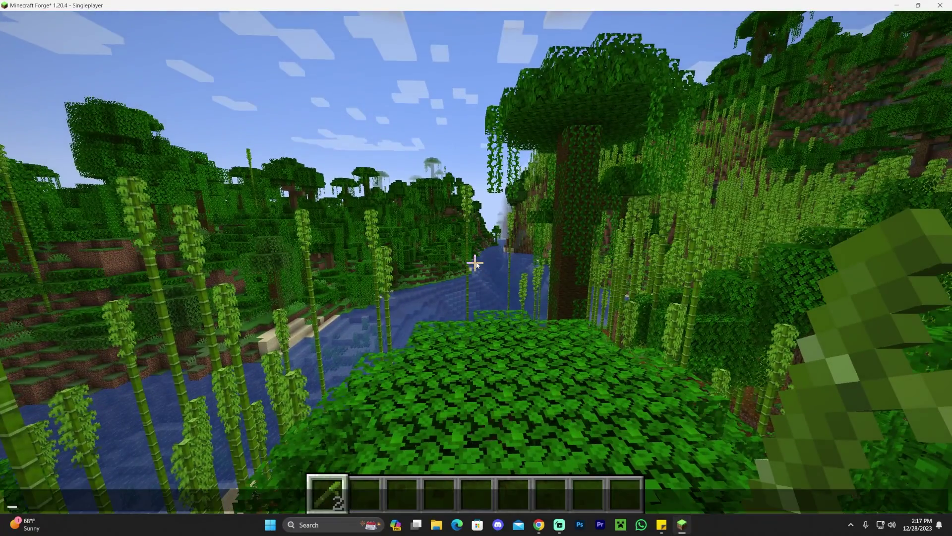
{"action": "type", "text": "//brush"}
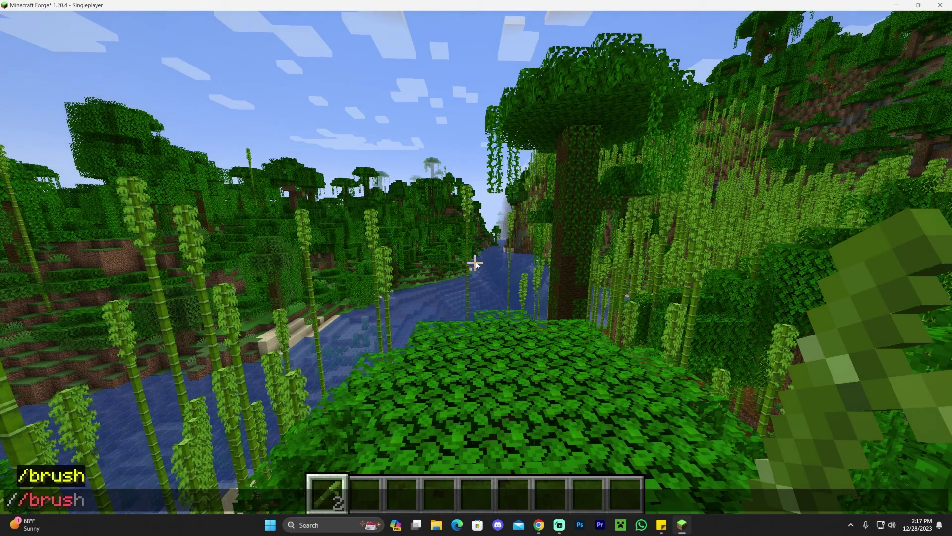
{"action": "key", "text": "Return"}
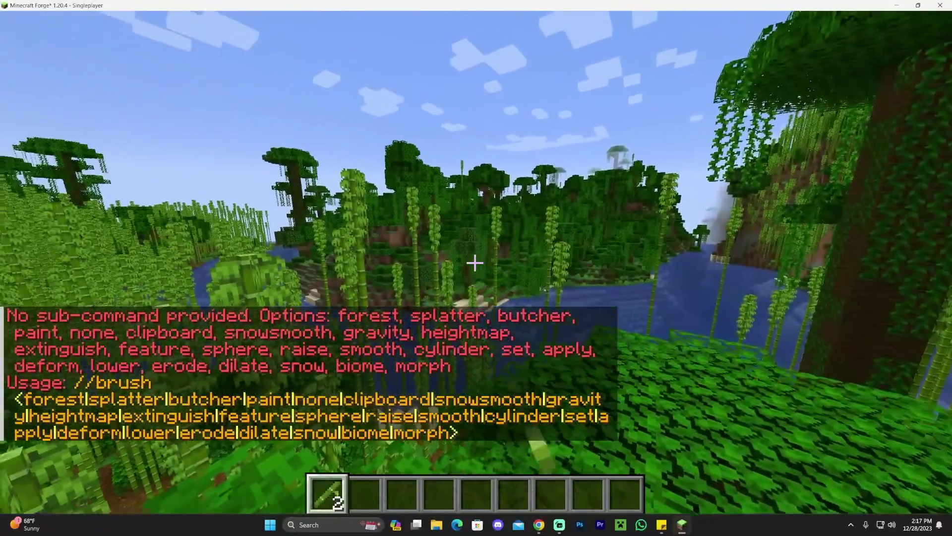
- Take a stick from the creative inventory's item search into the second hotbar slot and return to the world
{"action": "key", "text": "2"}
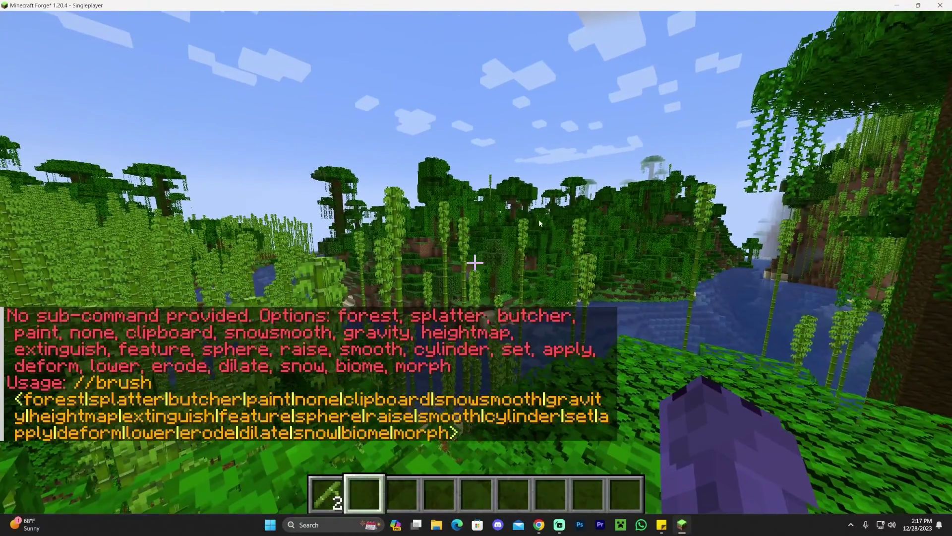
{"action": "key", "text": "e"}
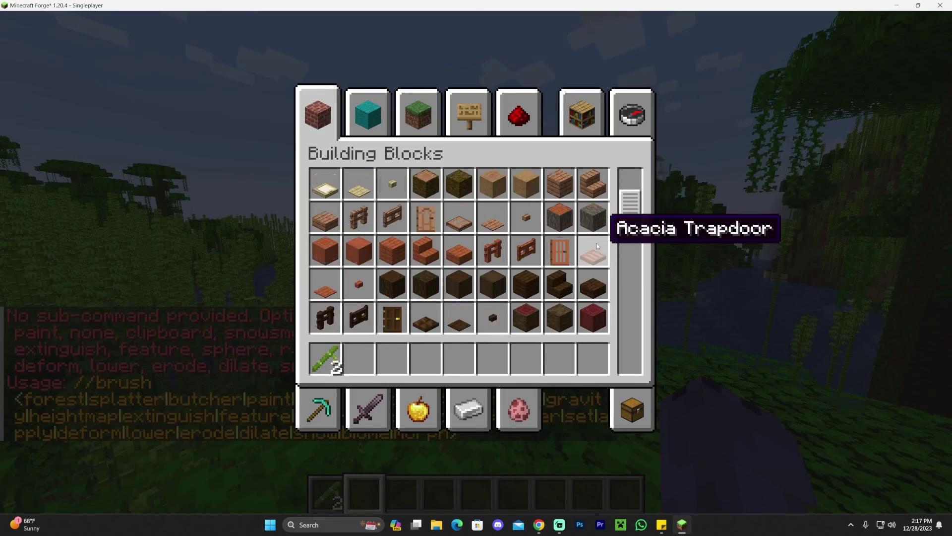
{"action": "scroll", "coordinate": [597, 243], "scroll_direction": "down", "scroll_amount": 2}
{"action": "left_click", "coordinate": [635, 101]}
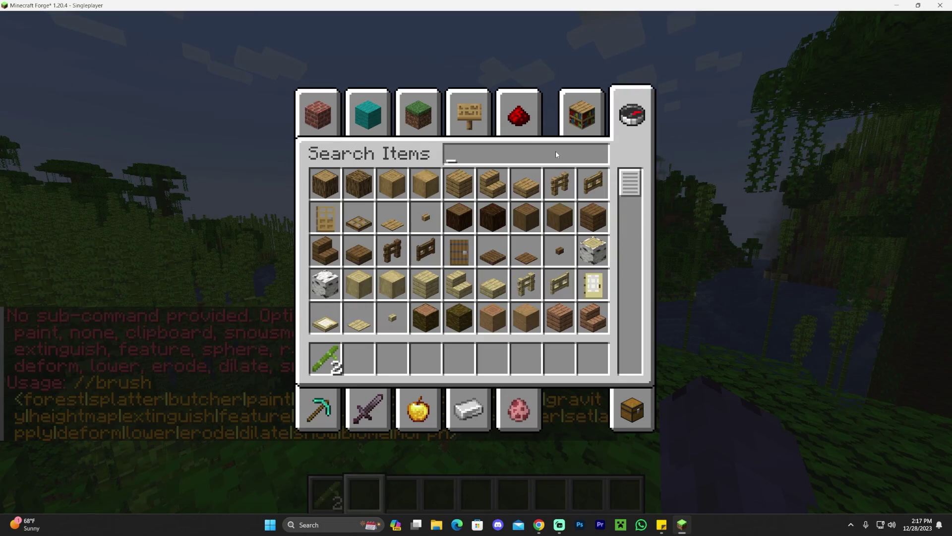
{"action": "key", "text": "Escape"}
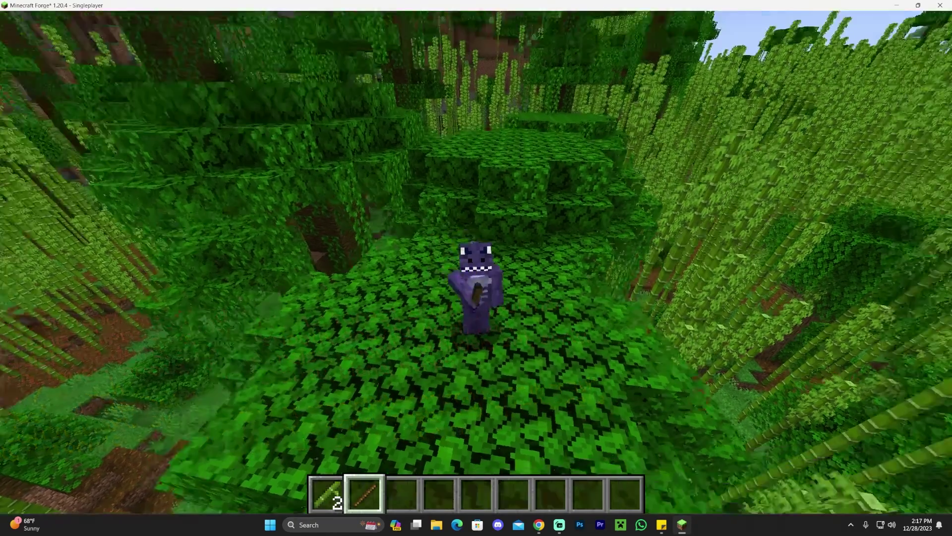